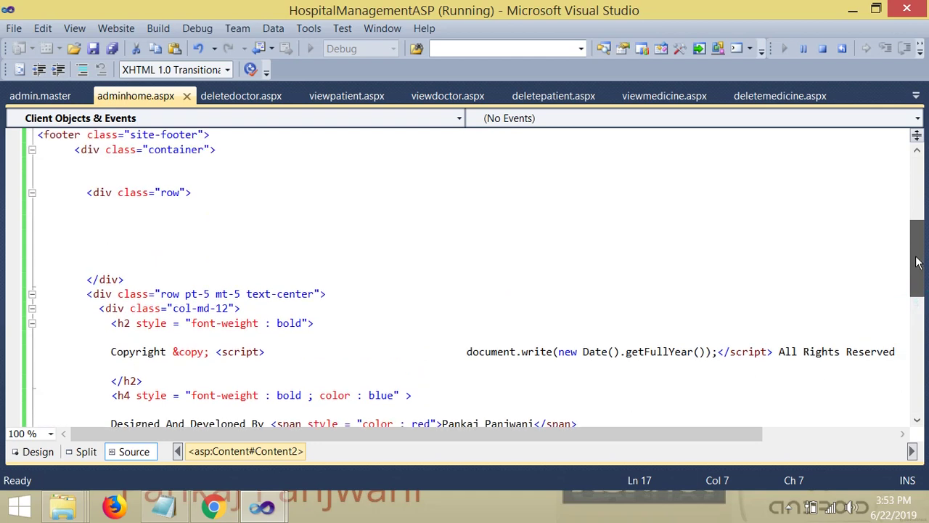
# - Review the page code of deletedoctor.aspx and viewpatient.aspx
pyautogui.click(242, 91)
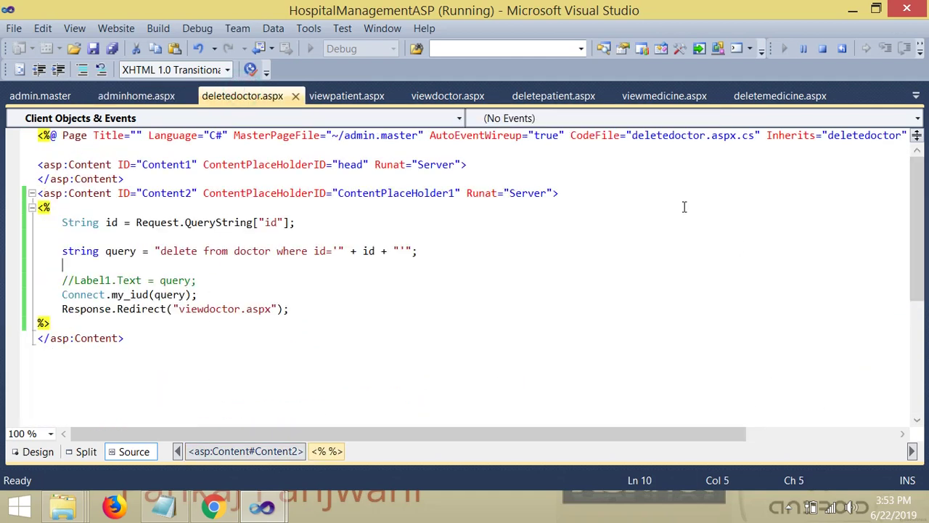
pyautogui.moveTo(87, 222); pyautogui.dragTo(197, 295)
pyautogui.click(355, 199)
pyautogui.click(340, 93)
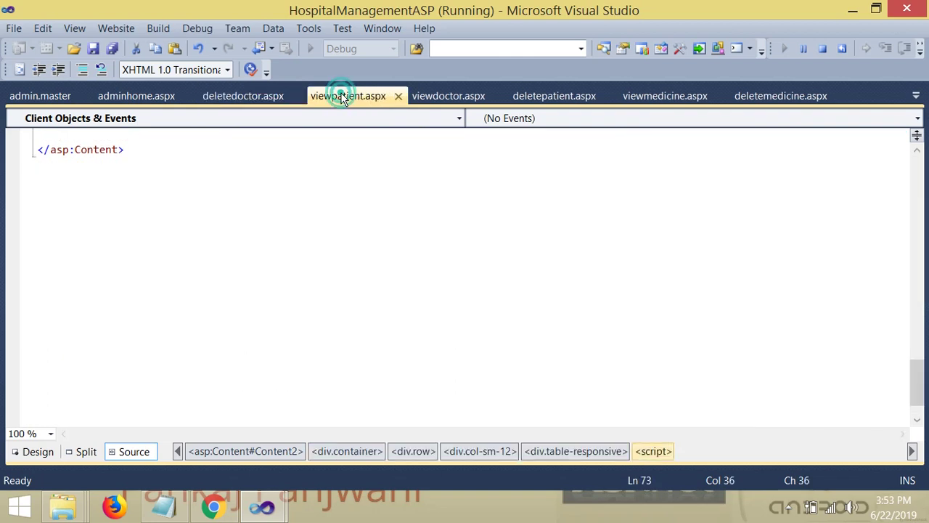
pyautogui.moveTo(918, 407); pyautogui.dragTo(918, 190)
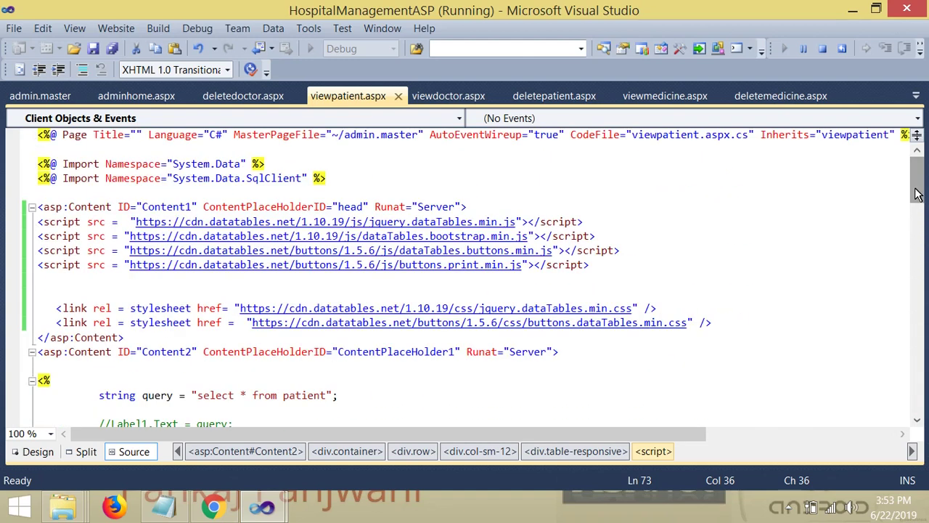
# - Stop debugging the project and look over its App_Code and App_Data folders
pyautogui.click(193, 28)
pyautogui.click(234, 109)
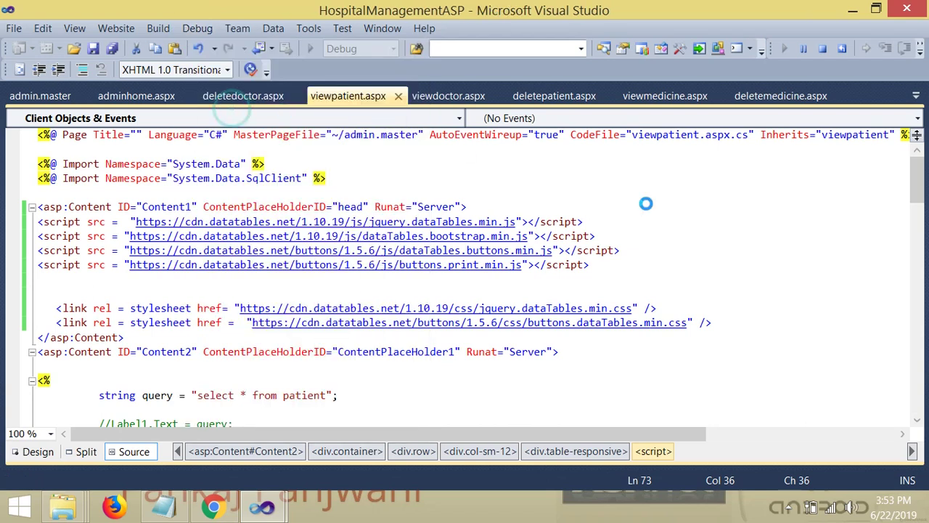
pyautogui.moveTo(920, 218)
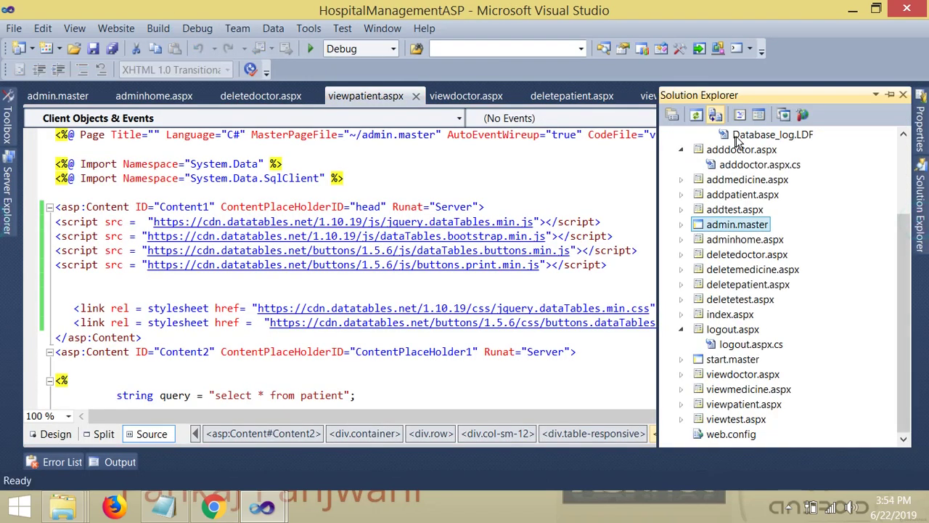
pyautogui.moveTo(900, 270); pyautogui.dragTo(897, 168)
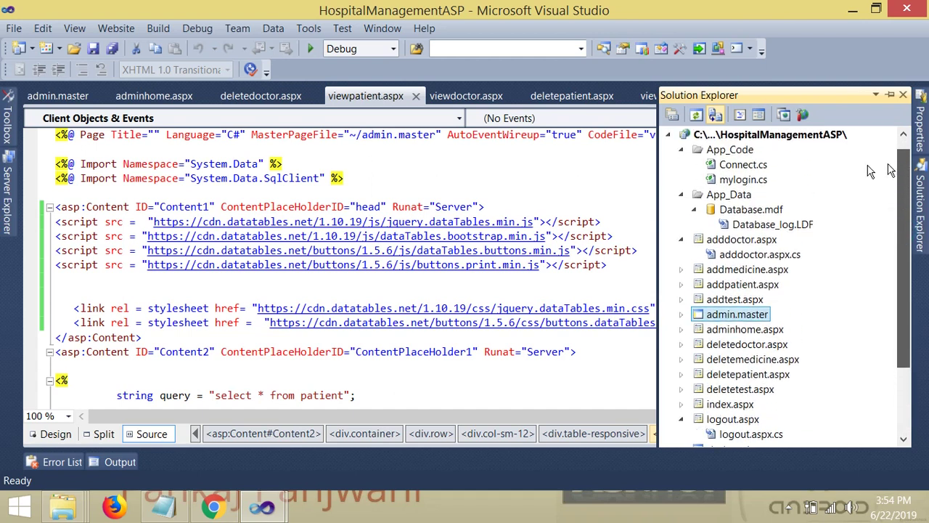
pyautogui.click(732, 151)
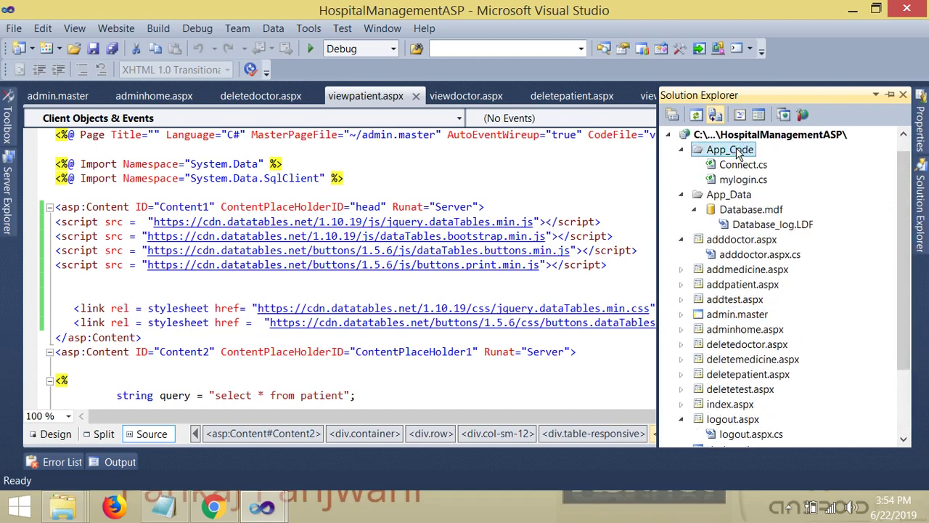
pyautogui.click(733, 196)
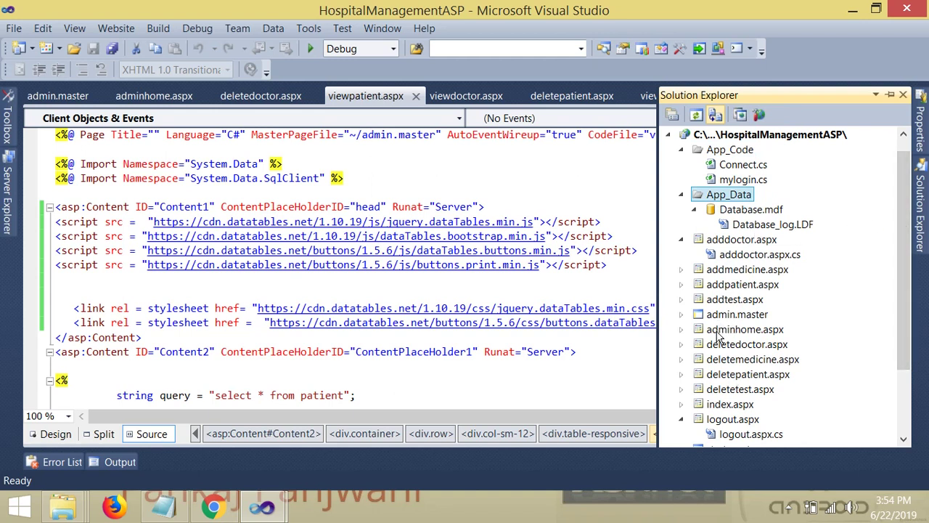
# - Open index.aspx, inspect its Admin Login form in design view, and switch to its source code
pyautogui.doubleClick(718, 404)
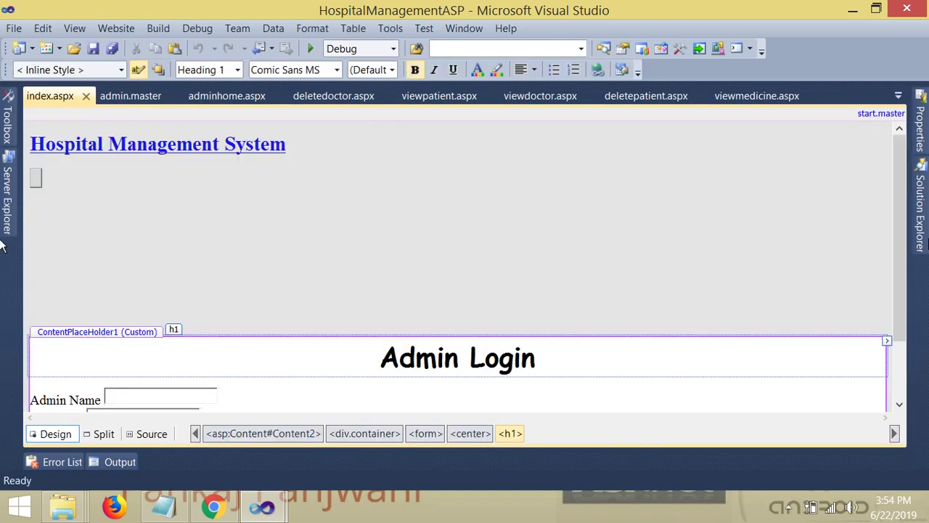
pyautogui.scroll(-2, 905, 282)
pyautogui.scroll(-1, 906, 281)
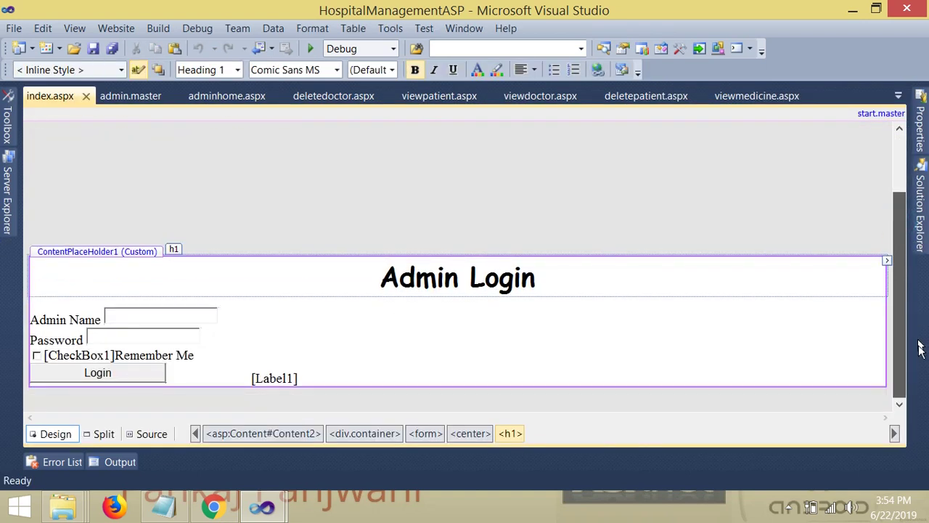
pyautogui.click(151, 434)
# - Examine the tables and columns of the Database.mdf data connection
pyautogui.click(13, 205)
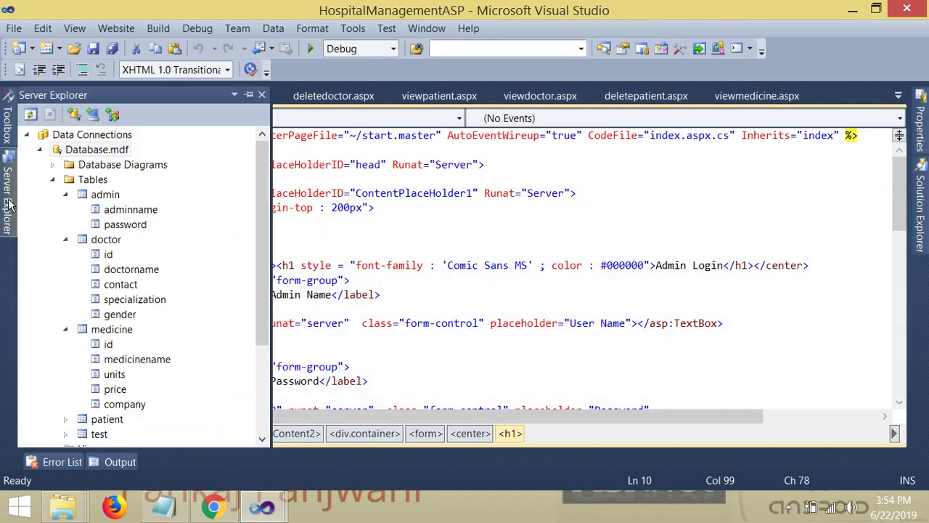
pyautogui.click(52, 179)
pyautogui.click(51, 179)
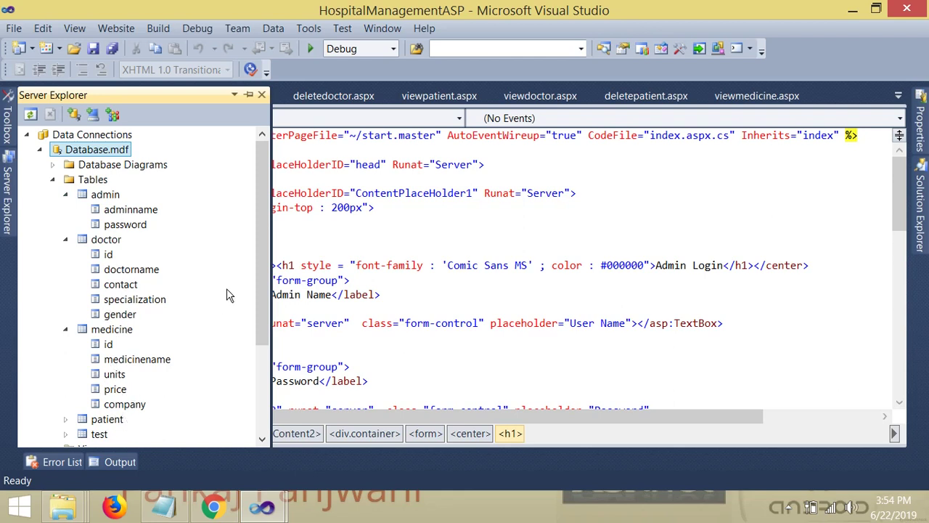
pyautogui.moveTo(259, 281); pyautogui.dragTo(268, 328)
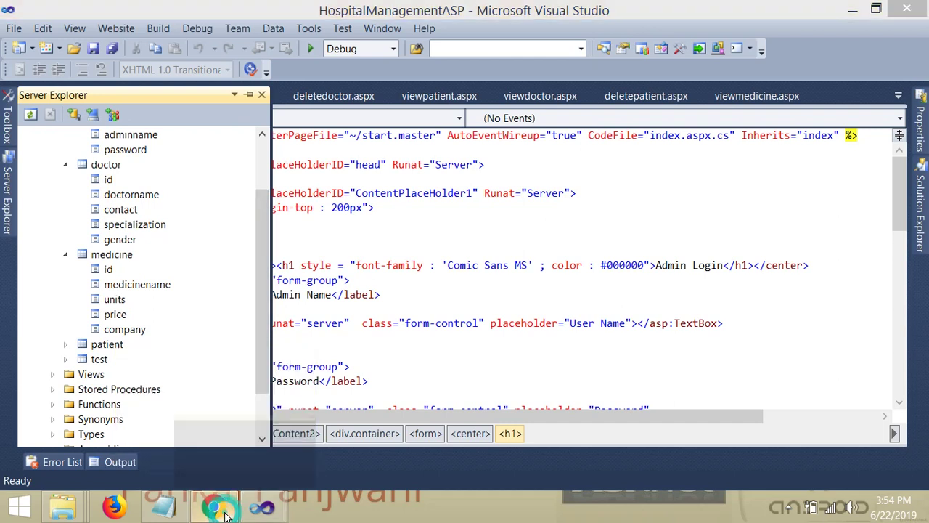
# - Switch to the Hospital Management System site in Chrome and log in with the admin name and account password
pyautogui.click(306, 434)
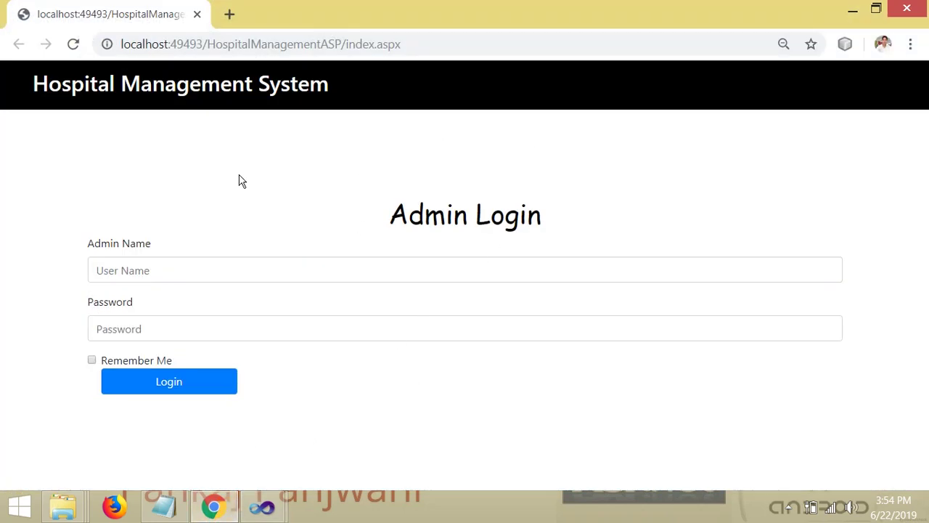
pyautogui.moveTo(390, 217); pyautogui.dragTo(555, 222)
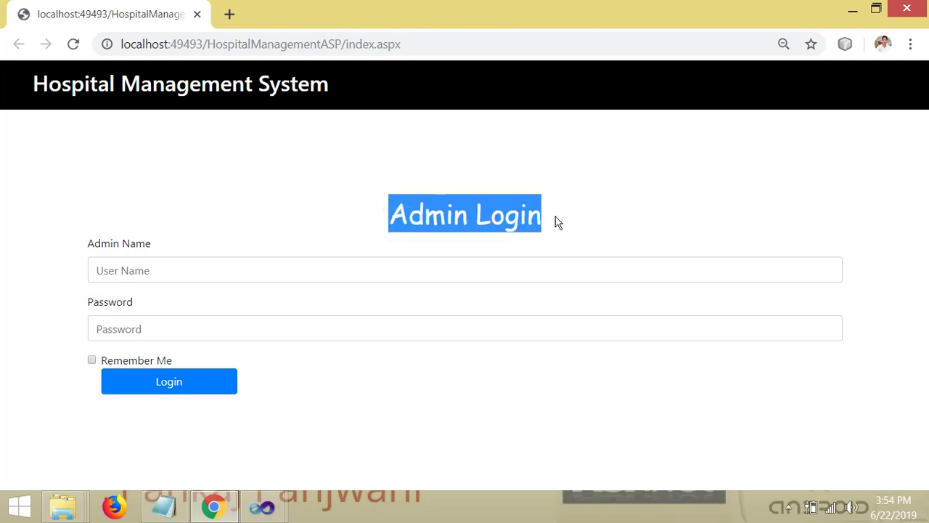
pyautogui.click(354, 220)
pyautogui.click(141, 264)
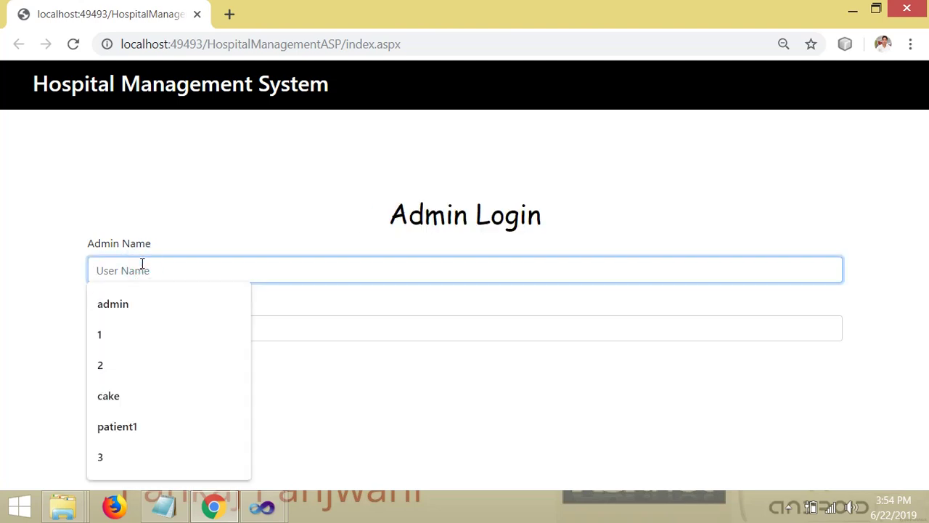
pyautogui.click(120, 302)
pyautogui.click(115, 321)
pyautogui.write('ad')
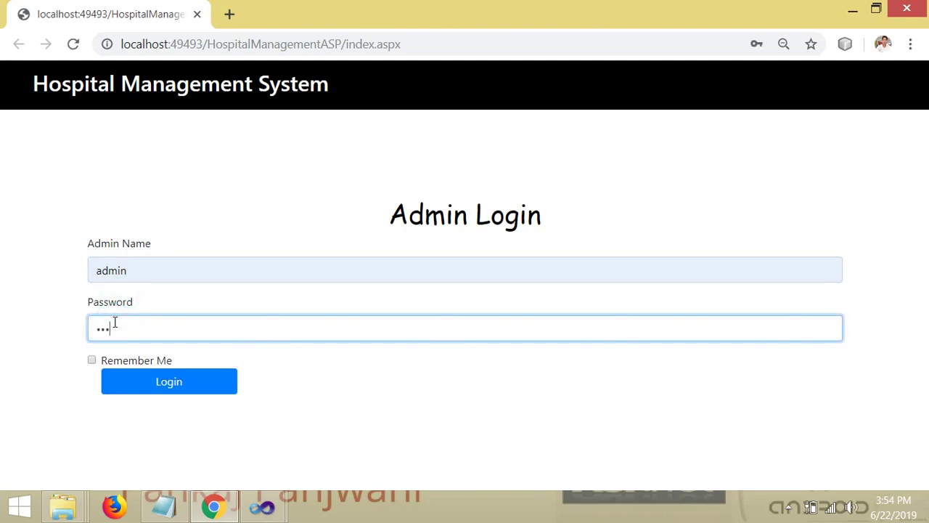
pyautogui.write('min')
pyautogui.click(148, 379)
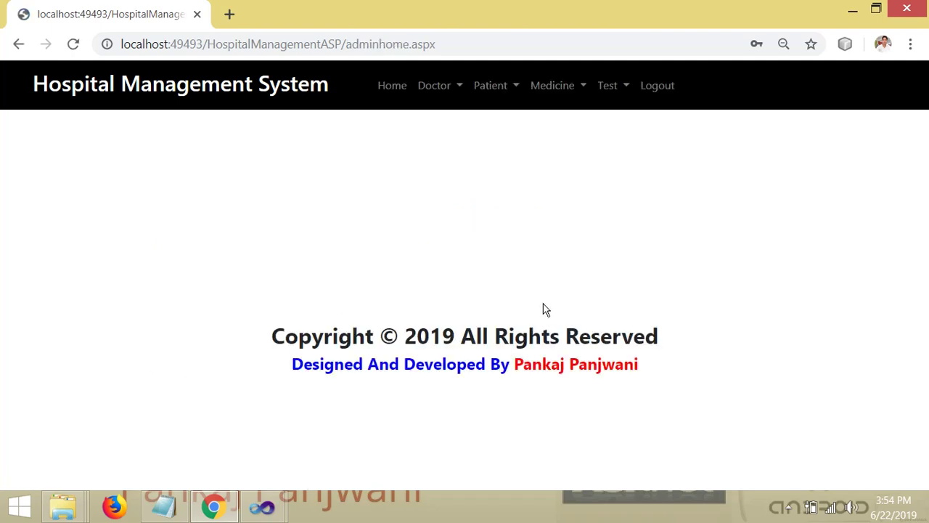
# - Look through the options offered under Doctor, Patient, Medicine and Test on the admin home page
pyautogui.click(457, 85)
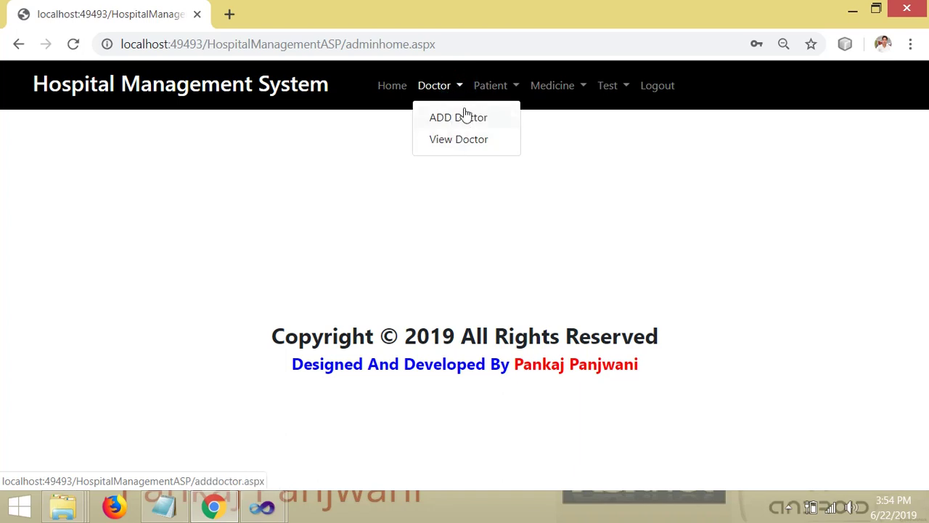
pyautogui.click(519, 89)
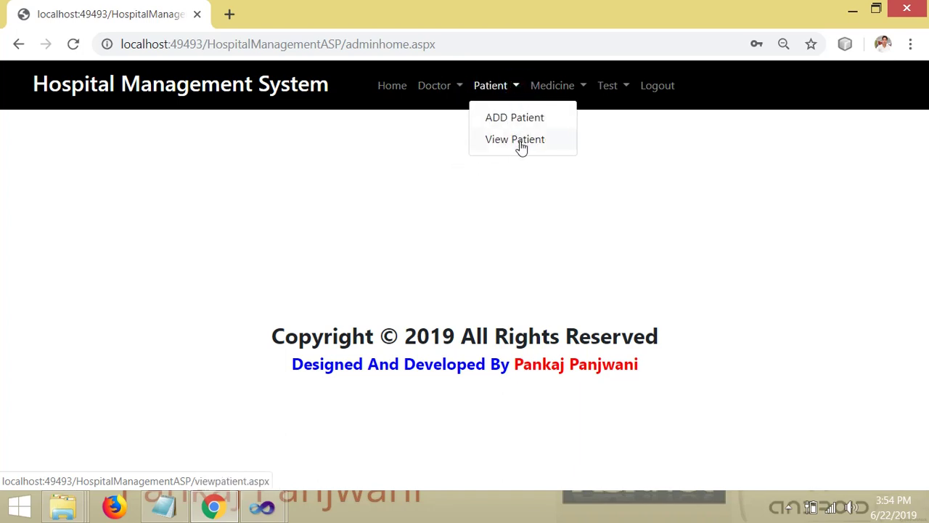
pyautogui.click(585, 88)
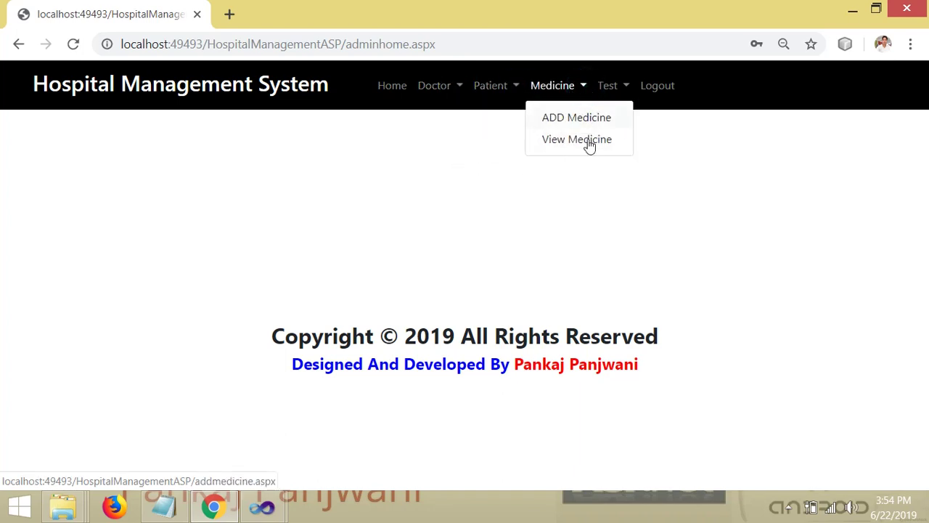
pyautogui.click(627, 87)
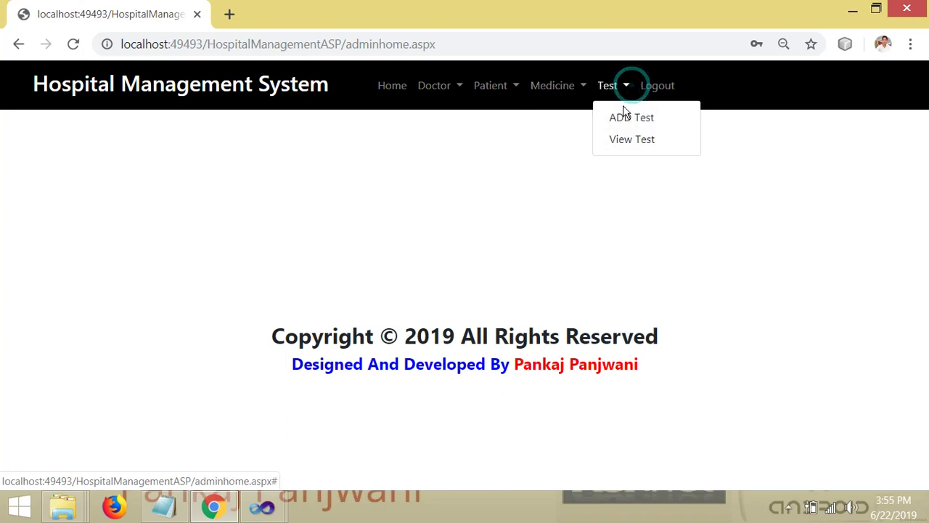
pyautogui.click(341, 199)
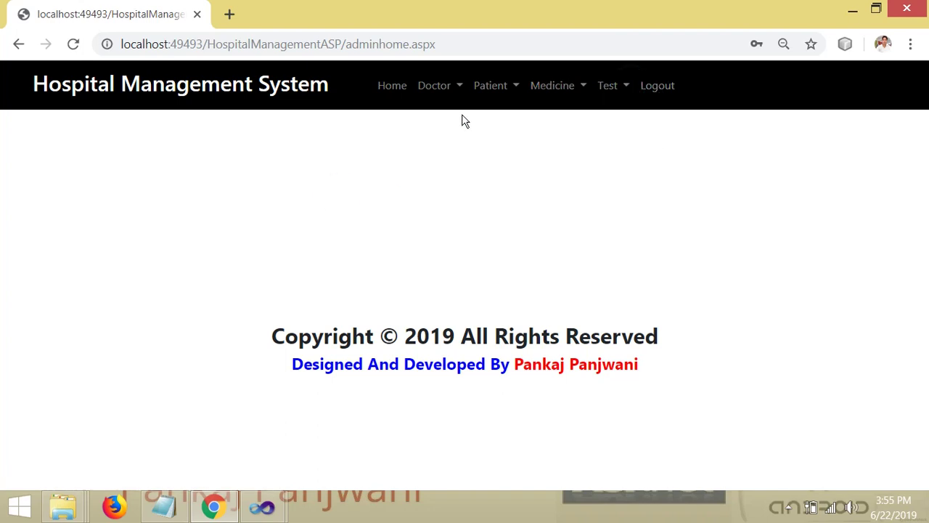
# - Open the ADD Doctor form and enter doctor2 as the doctor name
pyautogui.click(460, 87)
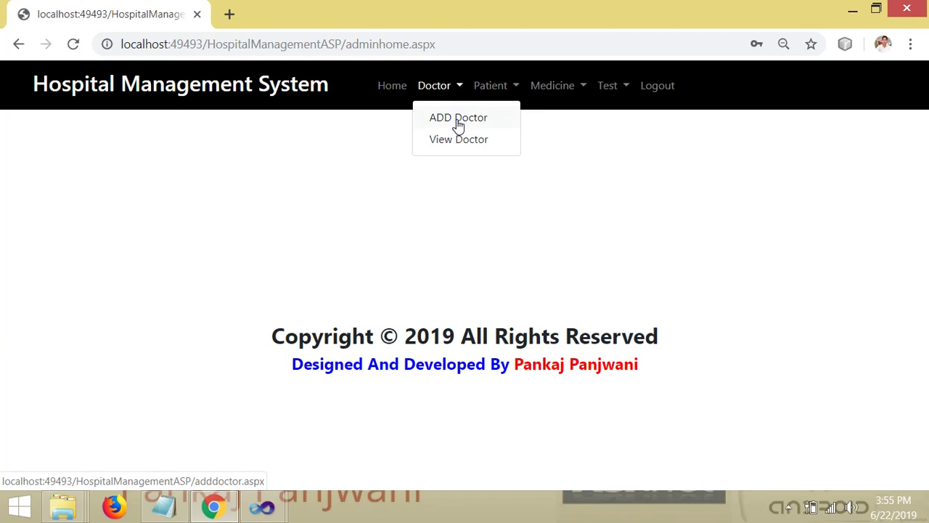
pyautogui.click(458, 120)
pyautogui.click(155, 201)
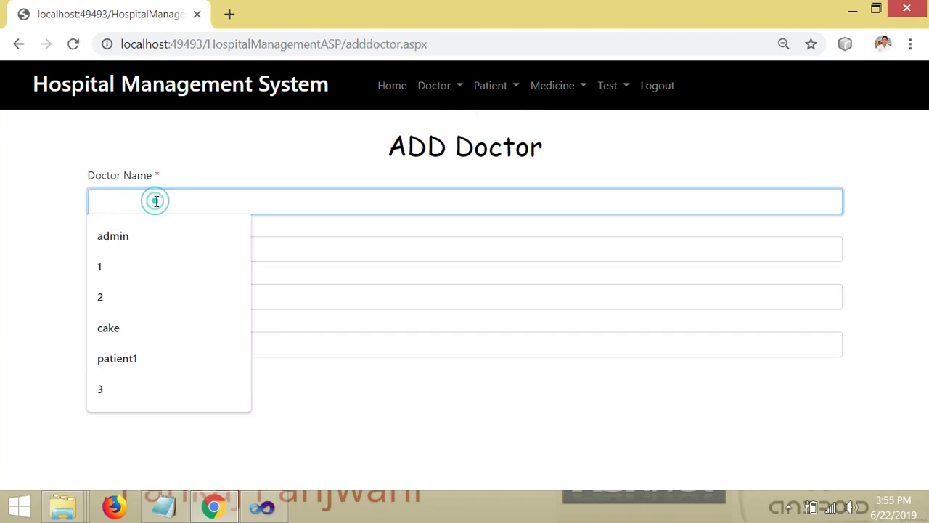
pyautogui.write('do')
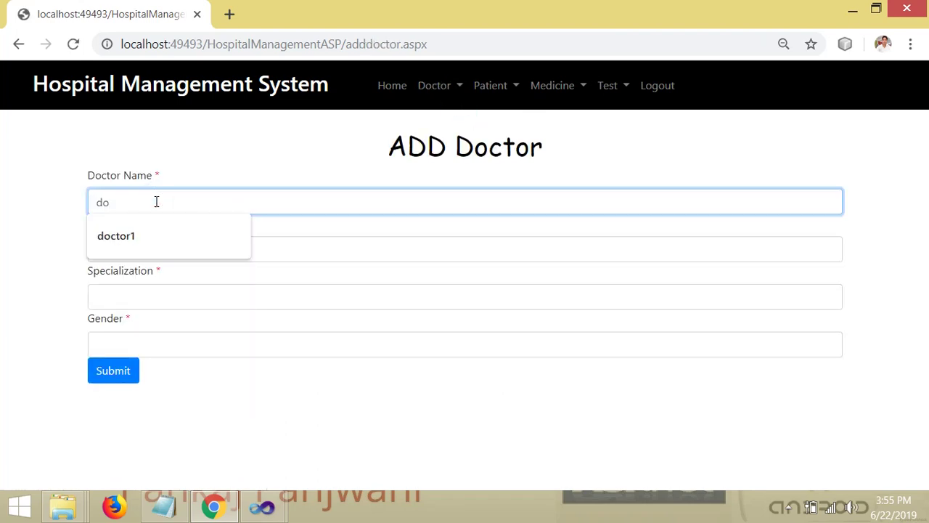
pyautogui.click(128, 237)
pyautogui.click(143, 198)
pyautogui.press('BackSpace')
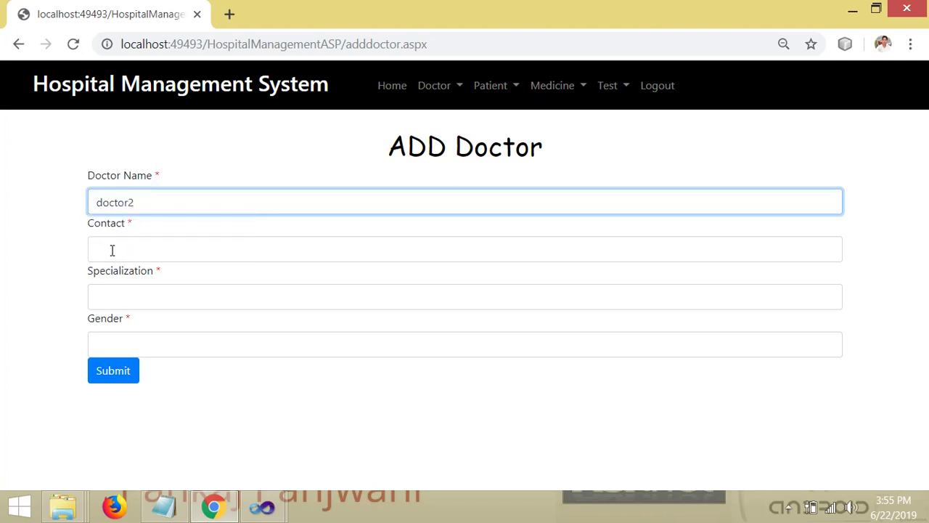
# - Fill in the new doctor's contact number
pyautogui.click(112, 251)
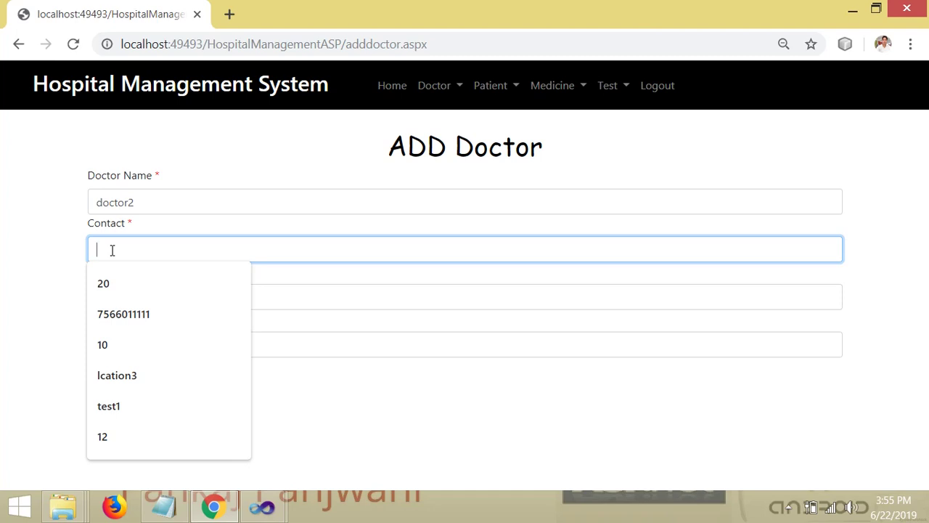
pyautogui.write('8')
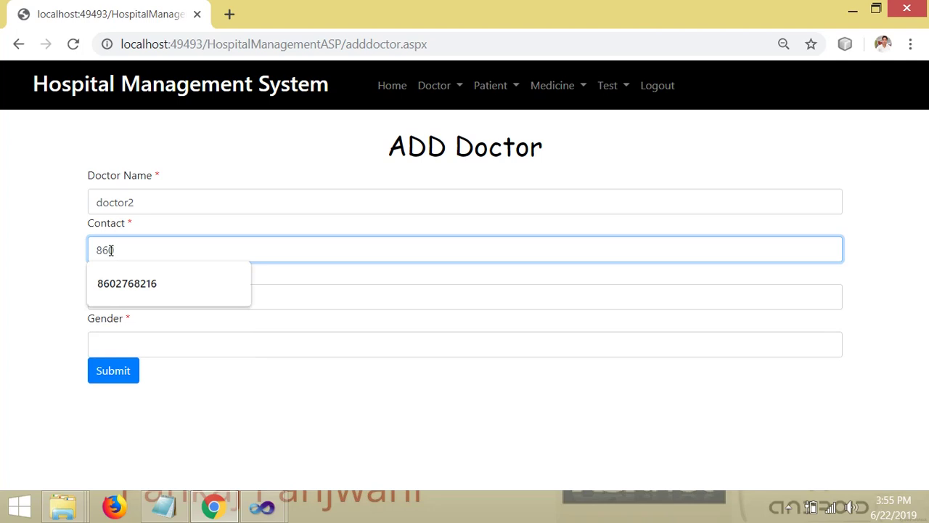
pyautogui.write('60')
pyautogui.click(116, 285)
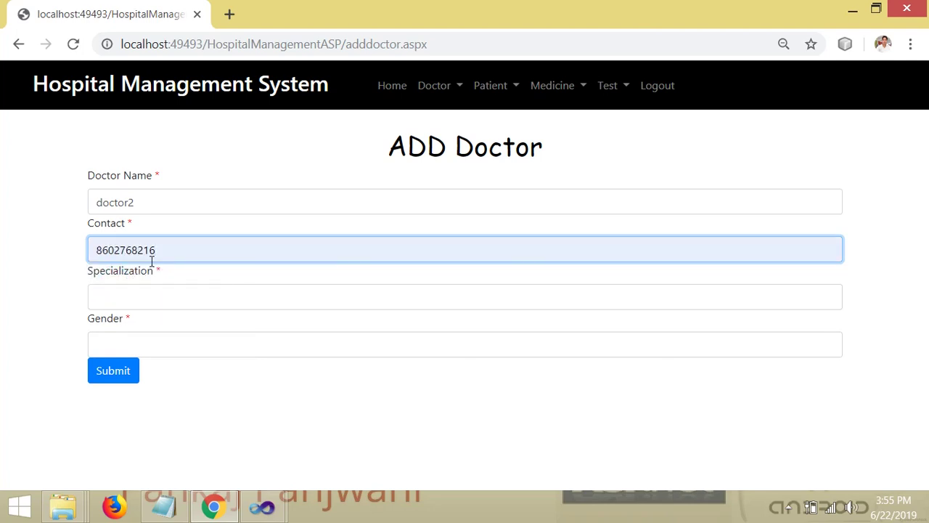
pyautogui.press('BackSpace')
pyautogui.press('BackSpace')
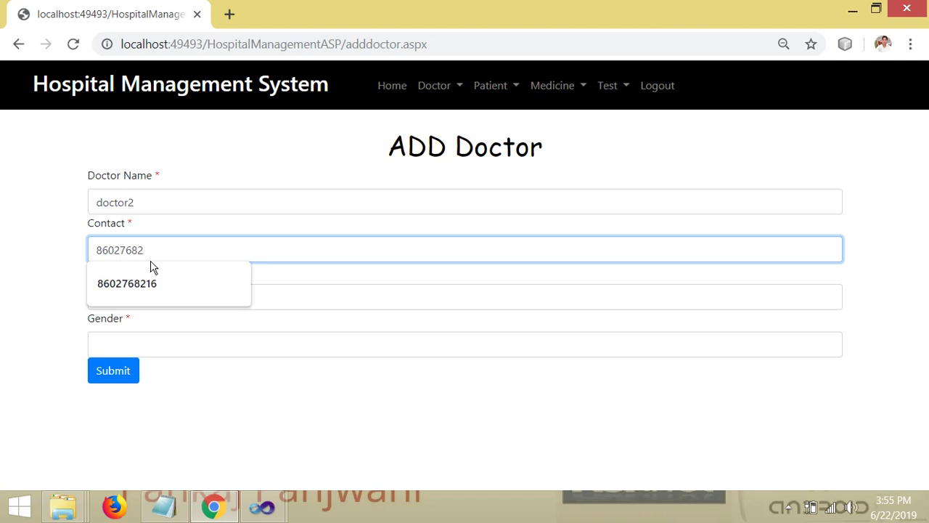
pyautogui.write('22')
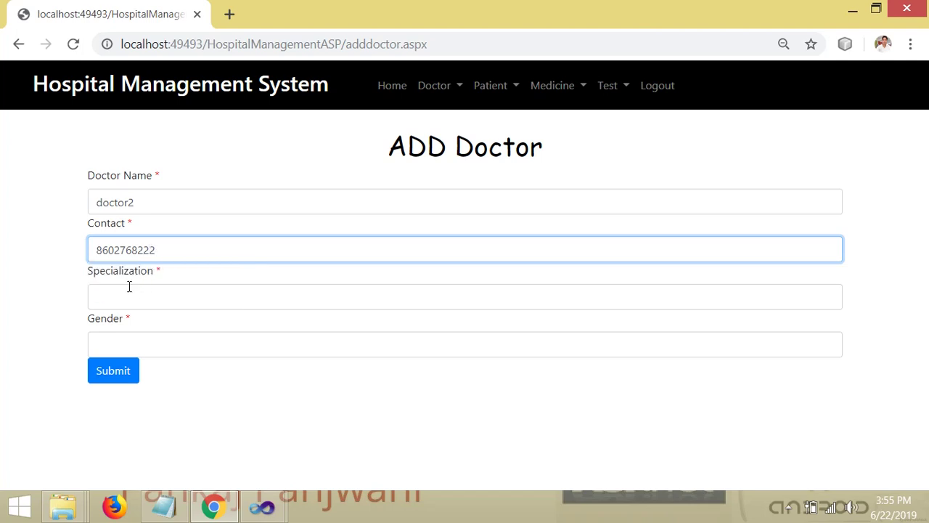
# - Enter heart as the doctor's specialization and male as the gender, and submit the new doctor record
pyautogui.click(129, 287)
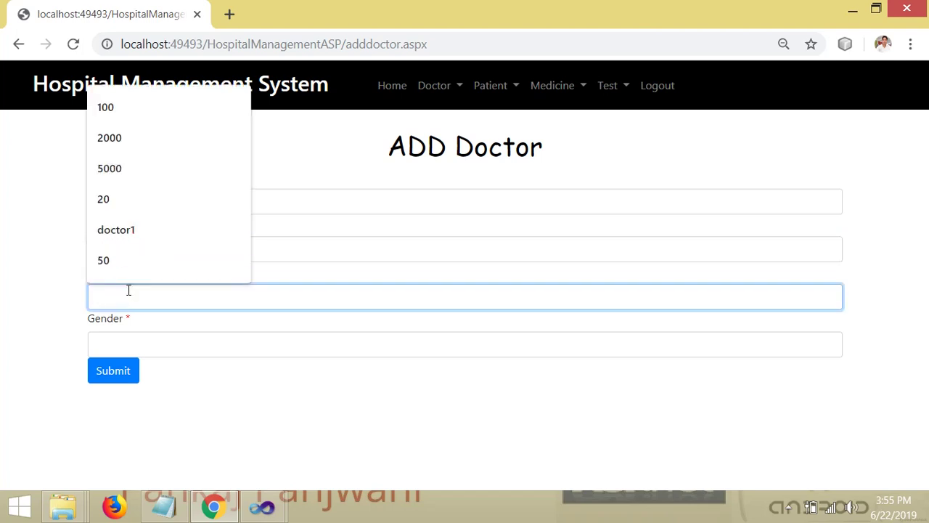
pyautogui.write('heart')
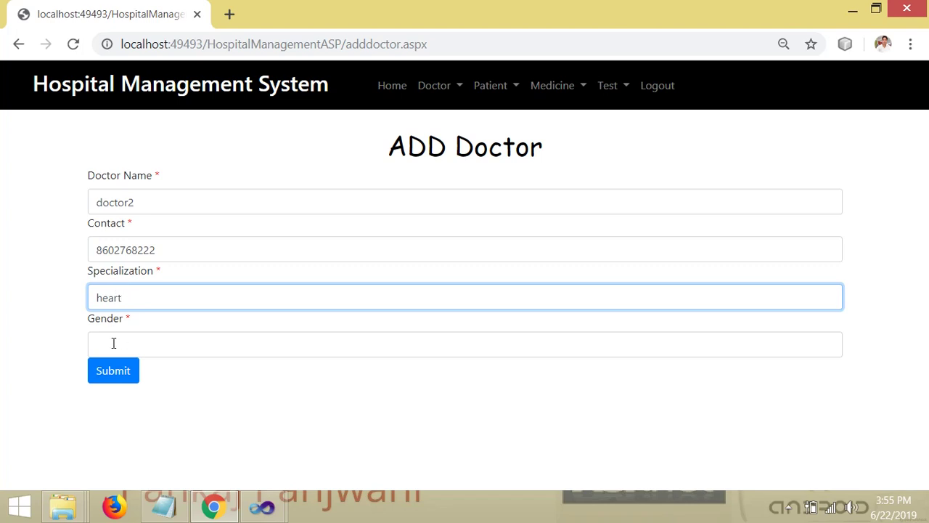
pyautogui.click(113, 342)
pyautogui.write('male')
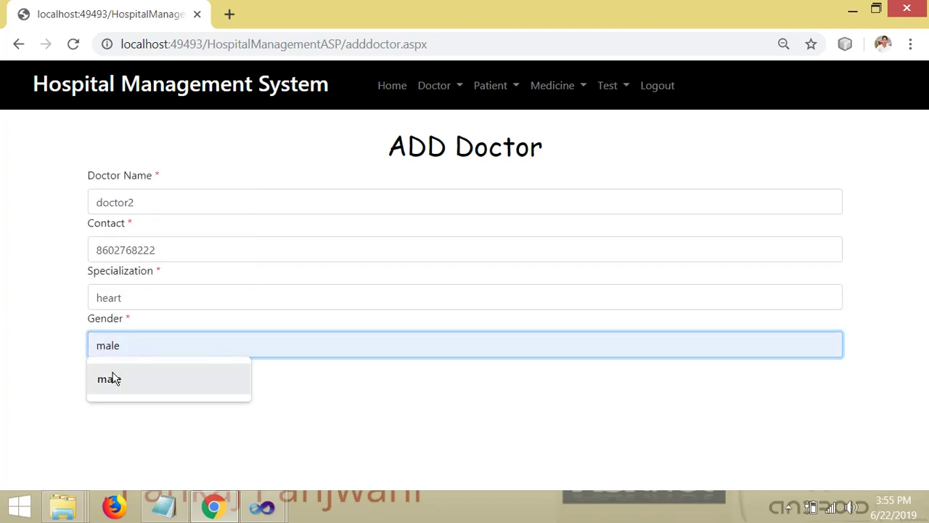
pyautogui.click(110, 378)
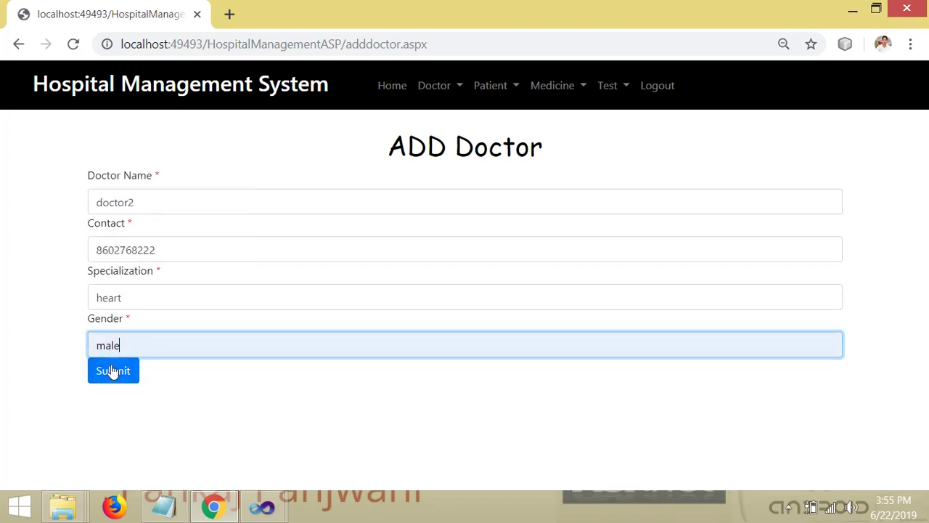
pyautogui.click(113, 371)
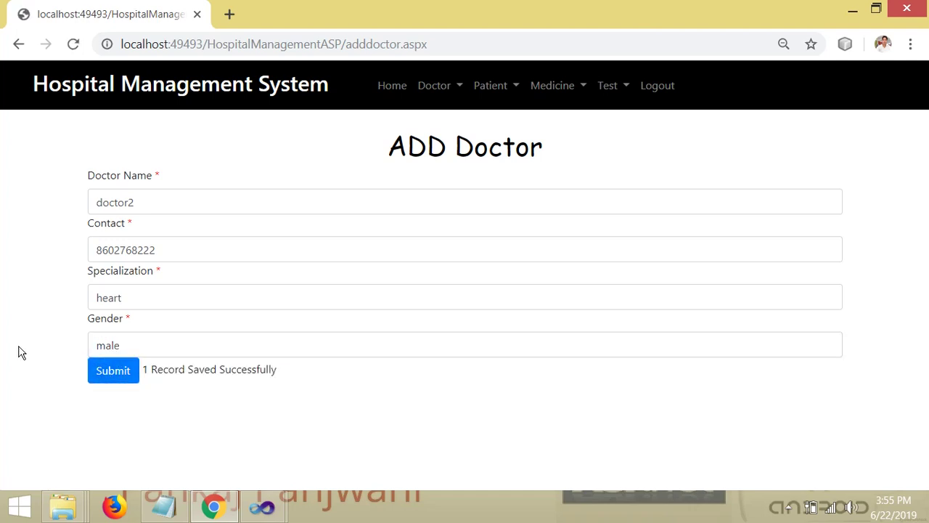
# - Open the View Doctors list
pyautogui.click(516, 87)
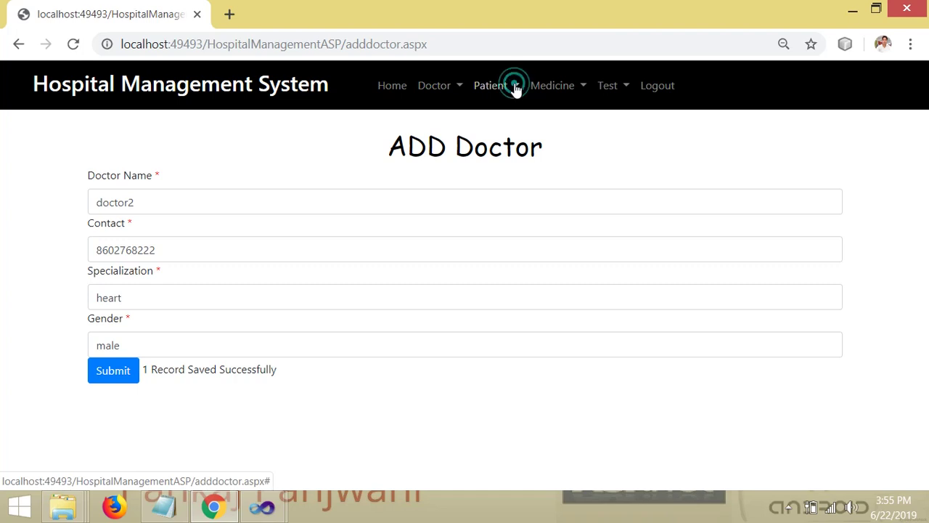
pyautogui.click(457, 87)
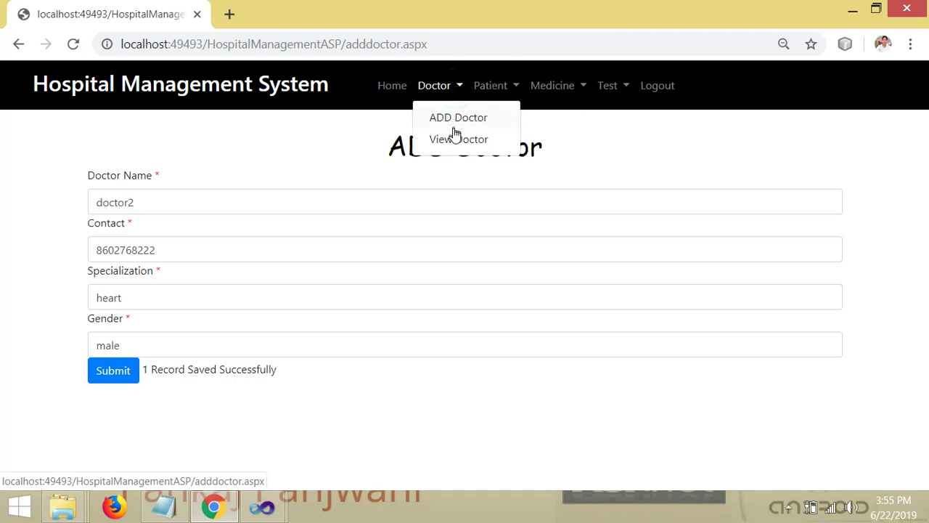
pyautogui.click(453, 139)
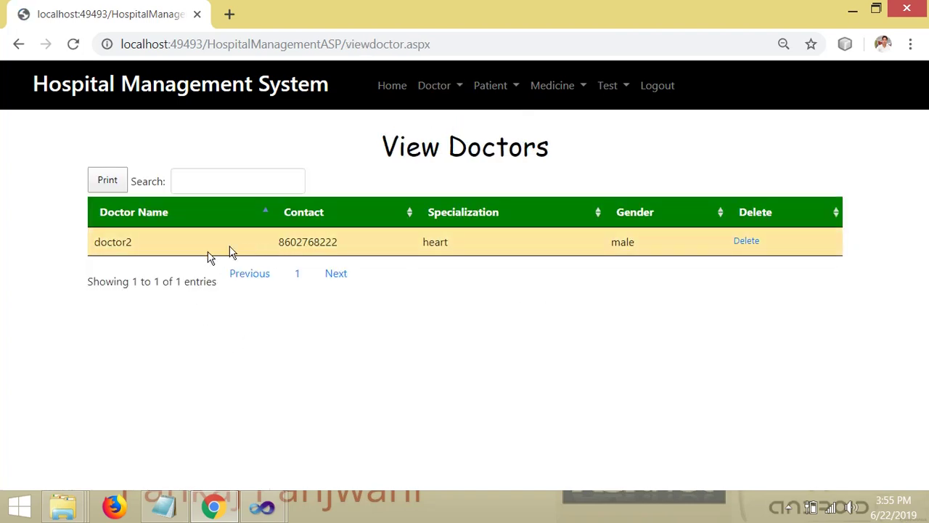
# - Print the doctors list to a PDF and save it as hms1.pdf in the Downloads folder
pyautogui.click(109, 181)
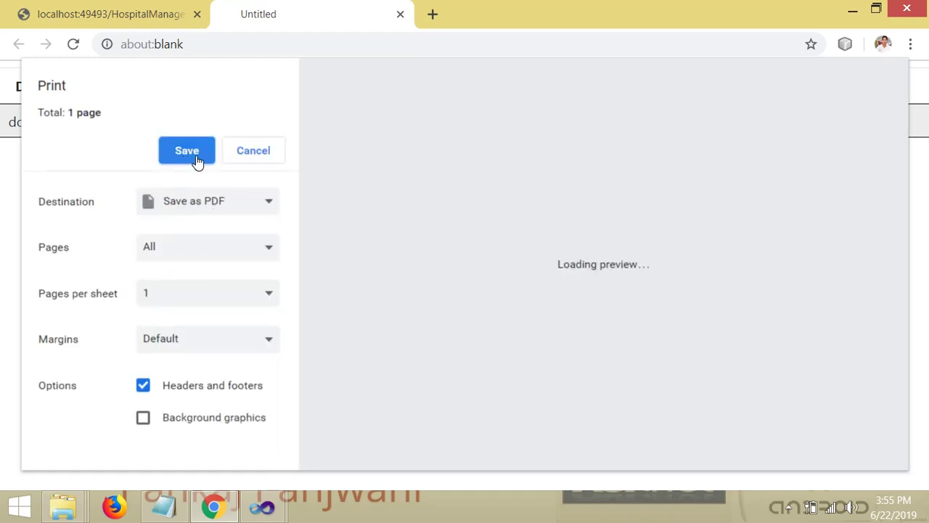
pyautogui.click(198, 161)
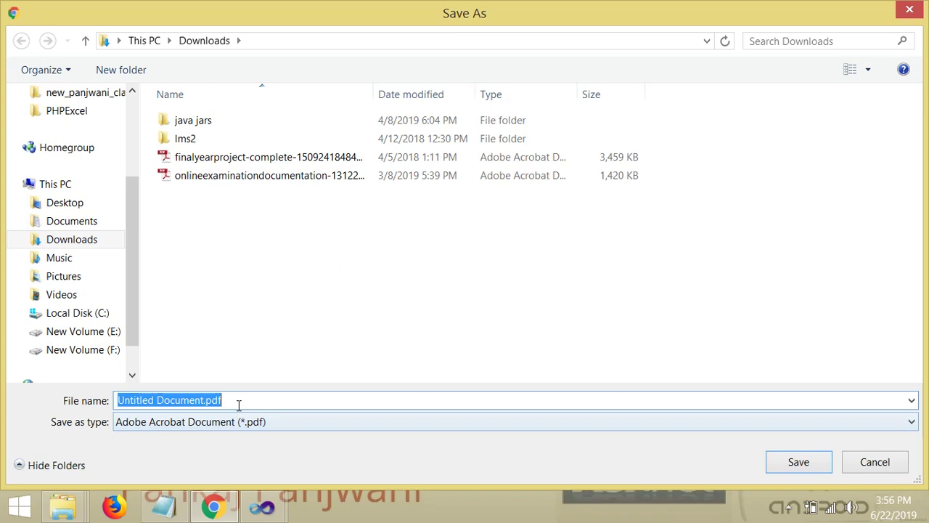
pyautogui.moveTo(204, 400); pyautogui.dragTo(115, 400)
pyautogui.write('hms1')
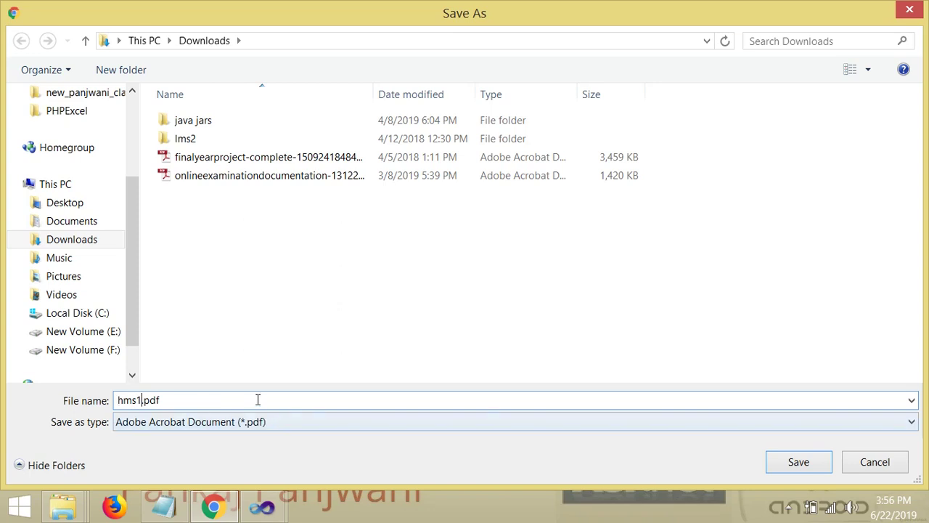
pyautogui.click(812, 468)
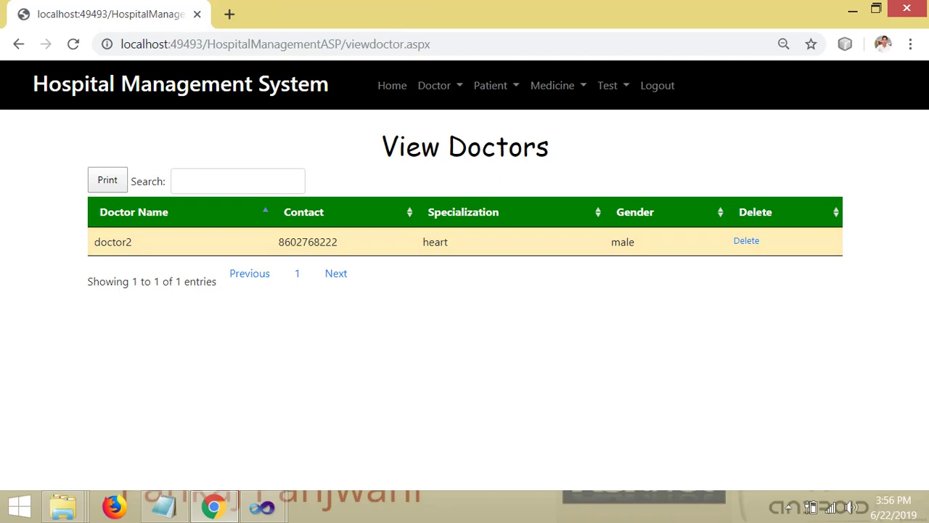
# - Look for the saved hms1 PDF among the desktop files, and return to the doctors list in Chrome
pyautogui.click(213, 506)
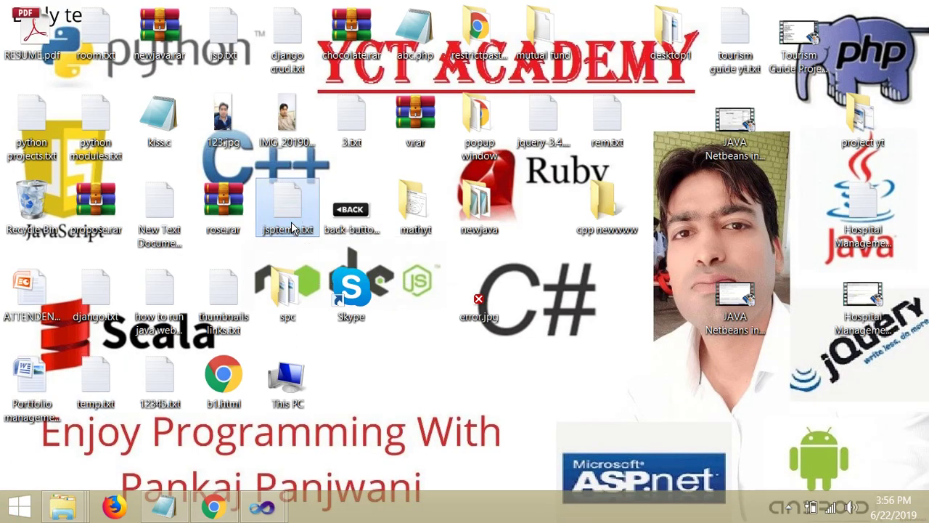
pyautogui.press('h')
pyautogui.press('h')
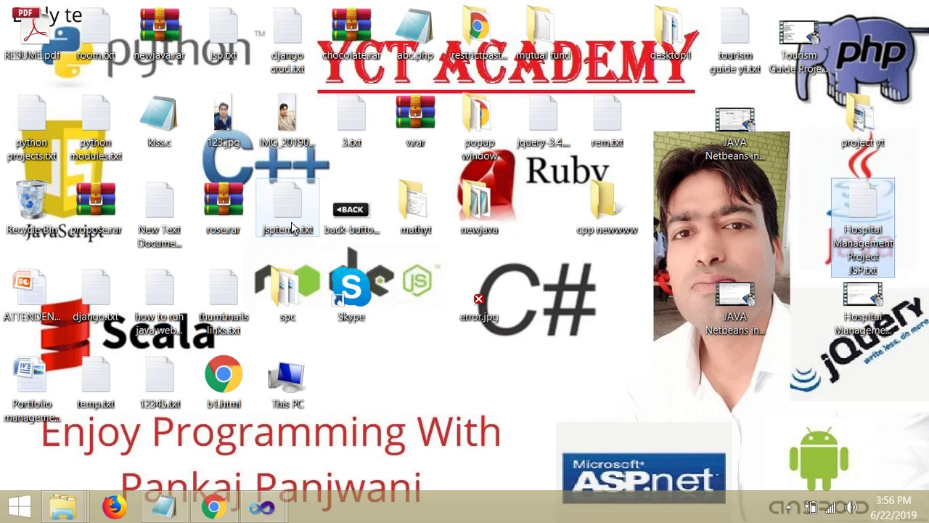
pyautogui.press('h')
pyautogui.press('h')
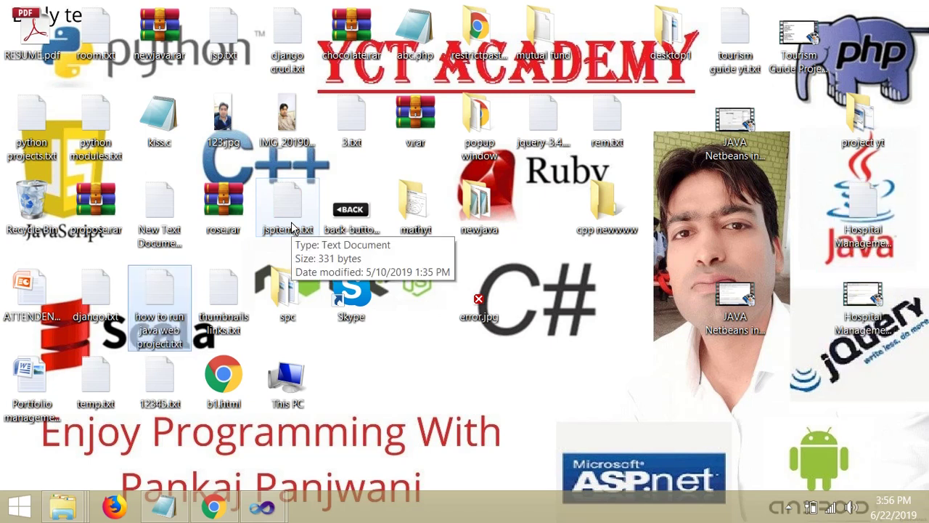
pyautogui.press('h')
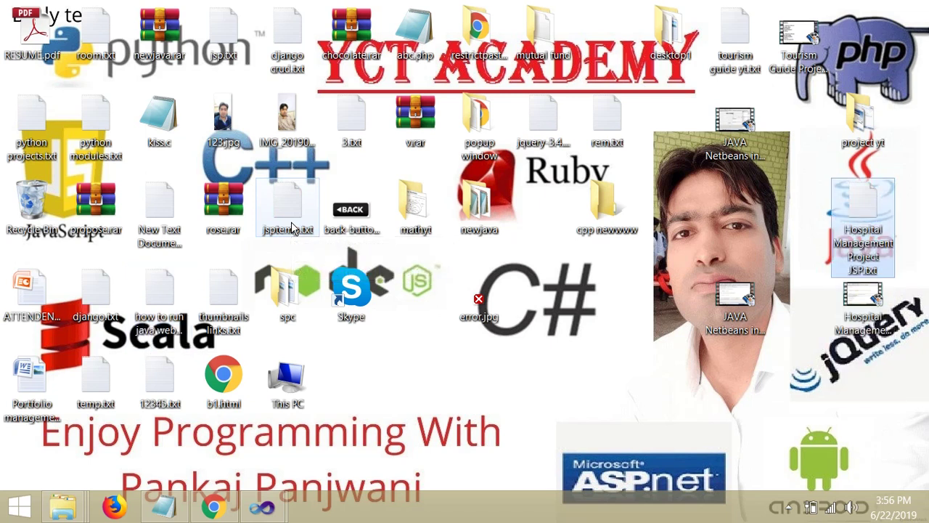
pyautogui.press('h')
pyautogui.press('h')
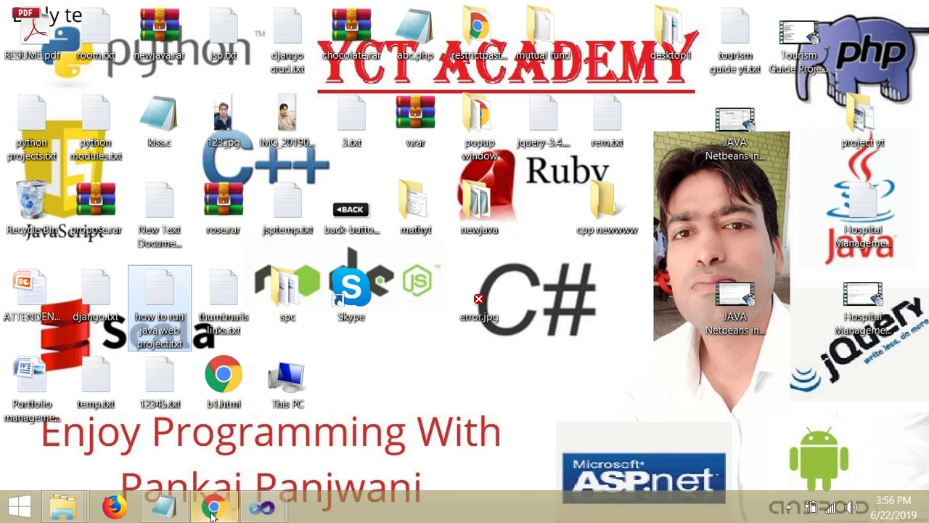
pyautogui.moveTo(213, 514)
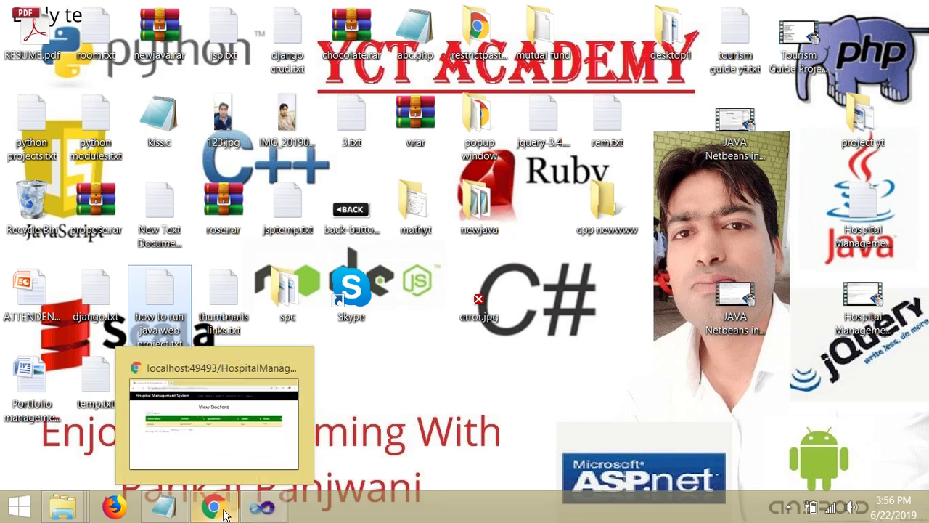
pyautogui.click(223, 513)
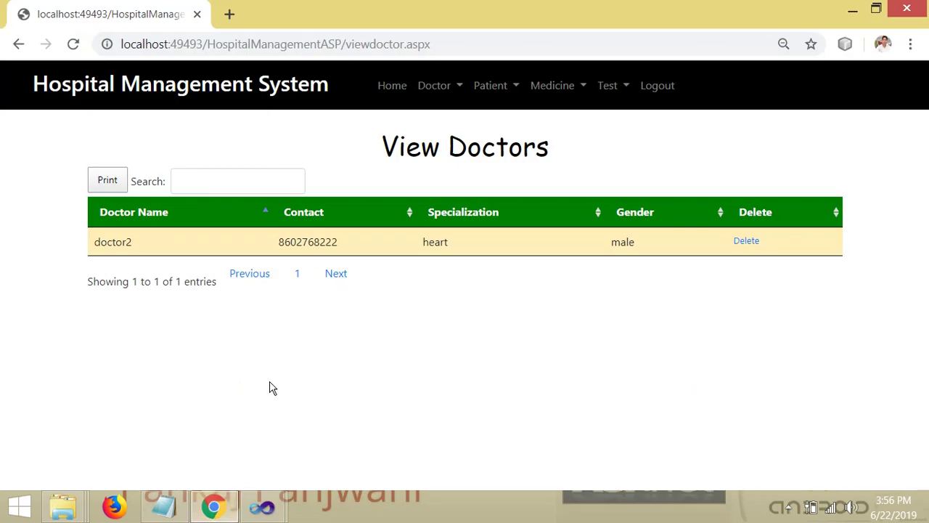
# - View the patient list and look over the fields of the ADD Patient form
pyautogui.click(516, 87)
pyautogui.click(508, 140)
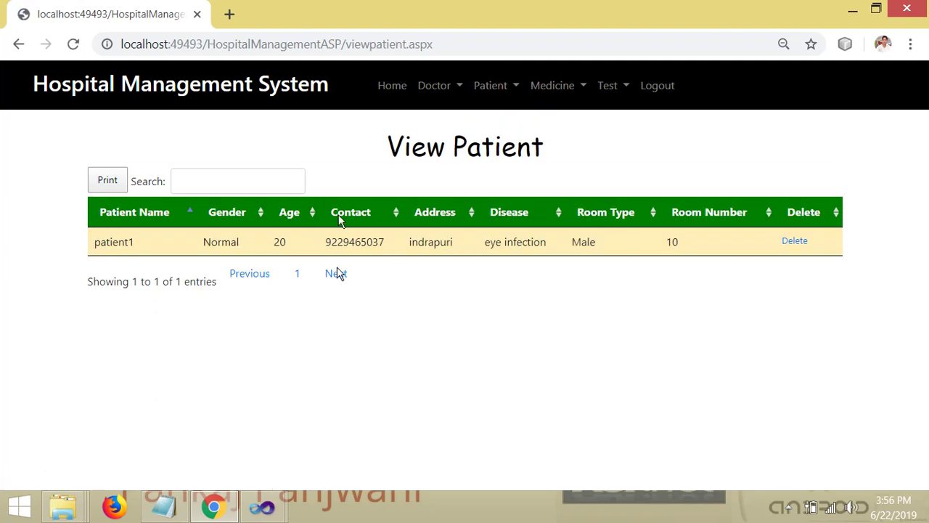
pyautogui.click(518, 86)
pyautogui.click(504, 123)
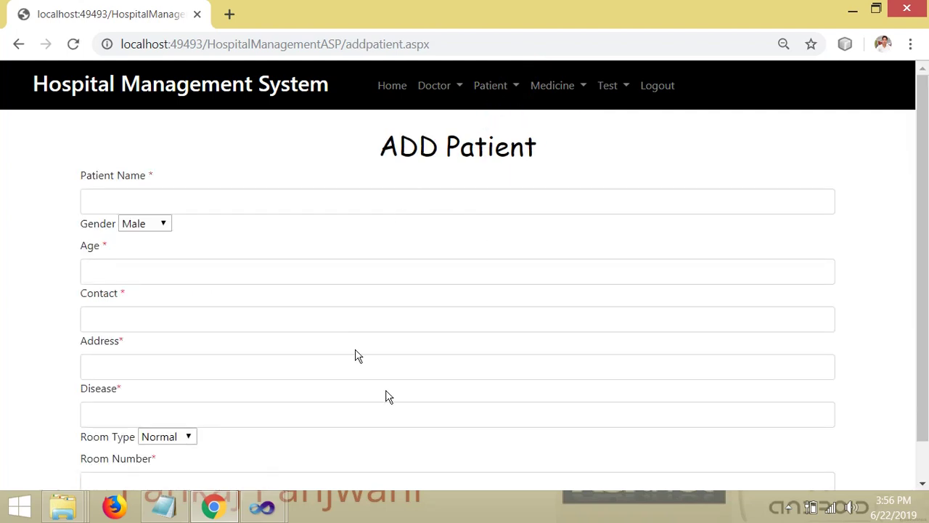
pyautogui.scroll(-1, 2, 218)
pyautogui.scroll(1, 2, 137)
# - View the medicine list and open the ADD Medicine form
pyautogui.click(579, 95)
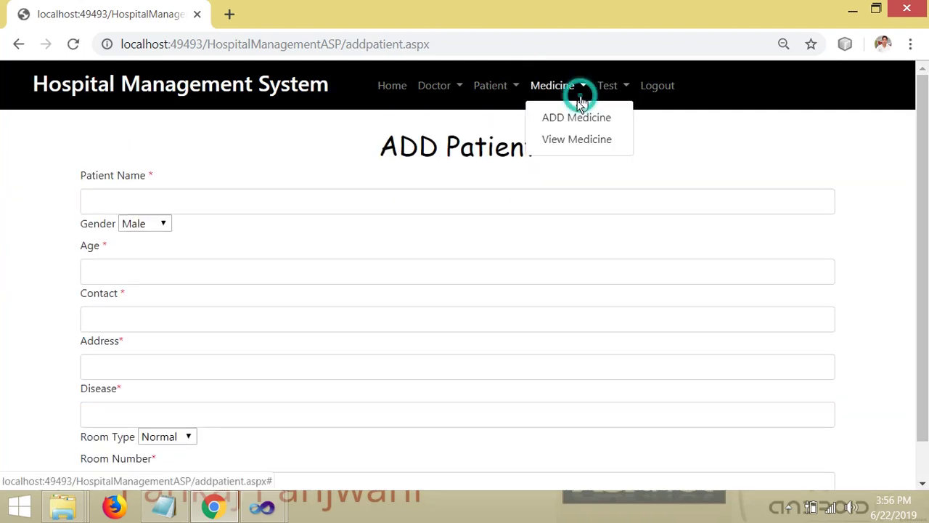
pyautogui.click(562, 141)
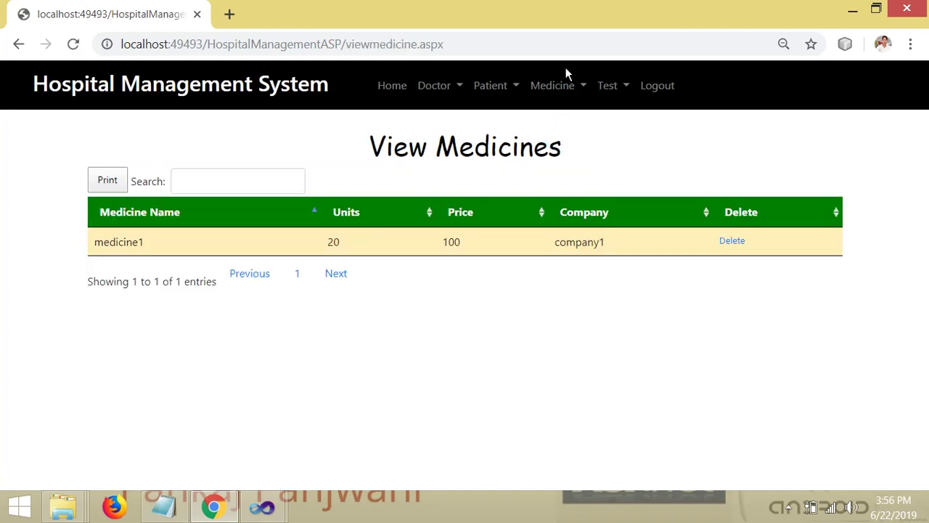
pyautogui.click(580, 86)
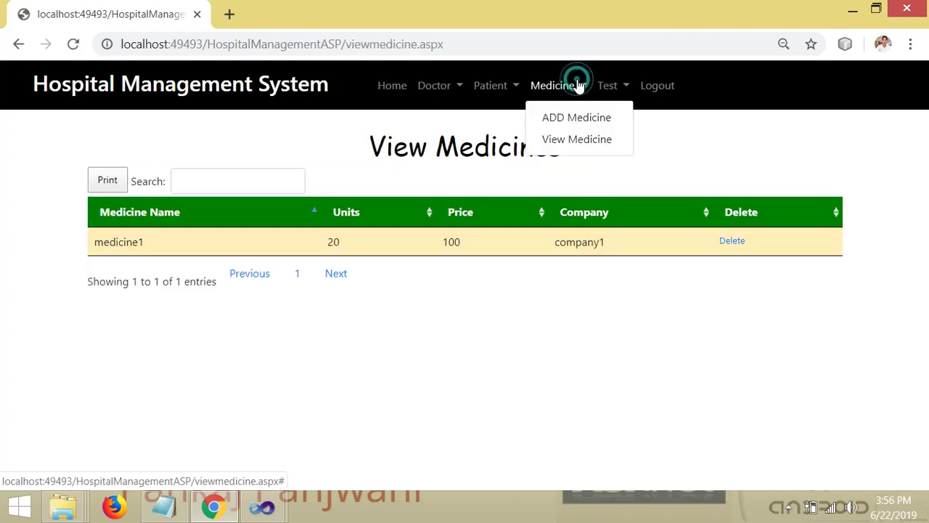
pyautogui.click(564, 124)
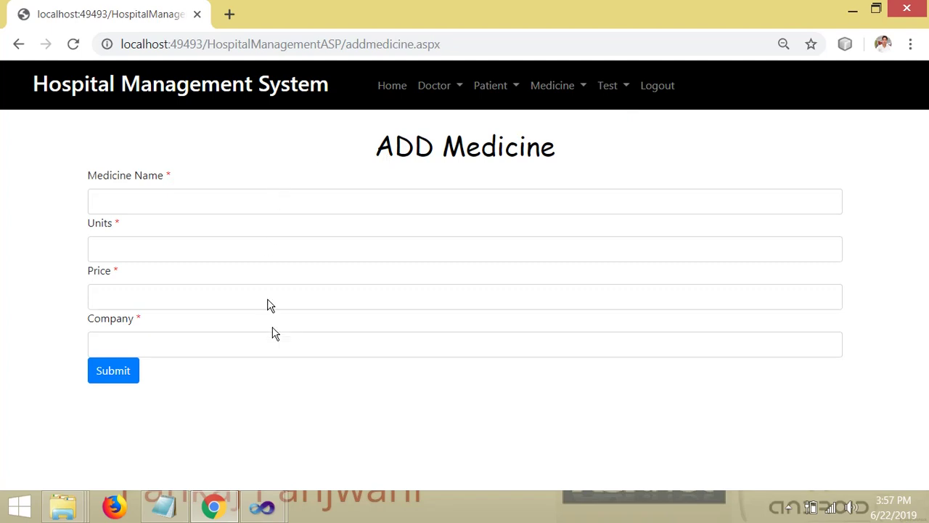
# - Enter medicine2 as the medicine name and 10 as its units
pyautogui.click(120, 198)
pyautogui.write('medicine1')
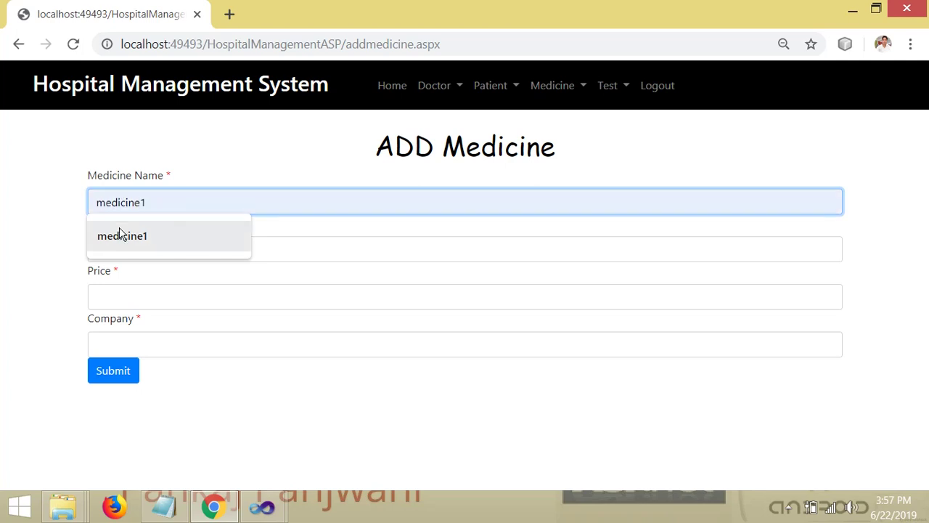
pyautogui.click(120, 235)
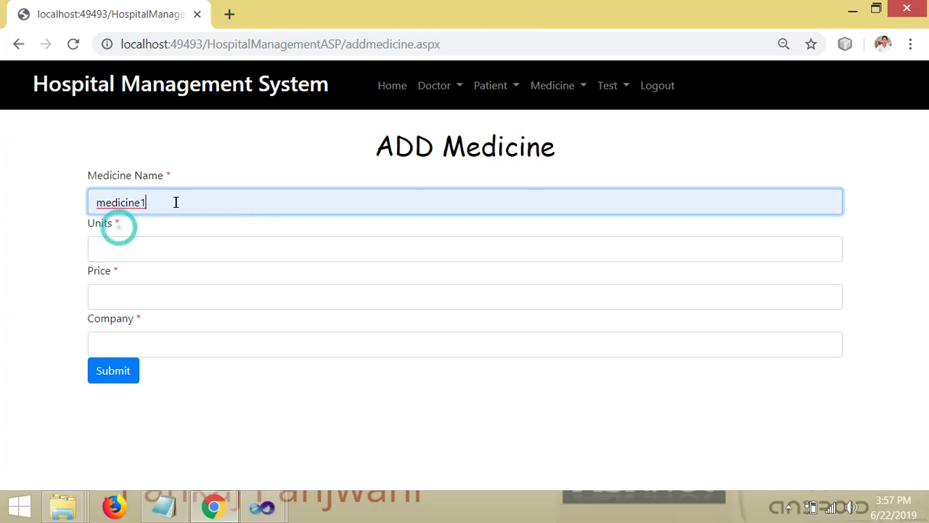
pyautogui.press('BackSpace')
pyautogui.write('2')
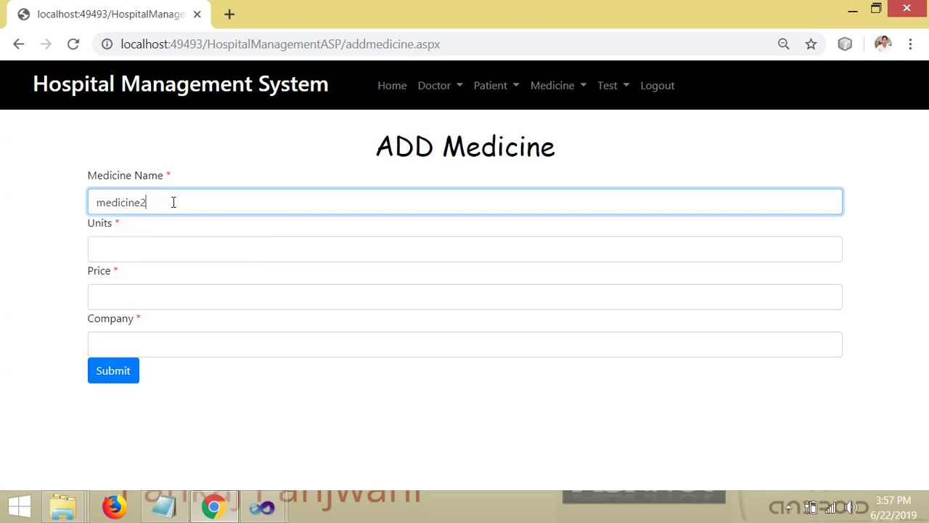
pyautogui.click(126, 246)
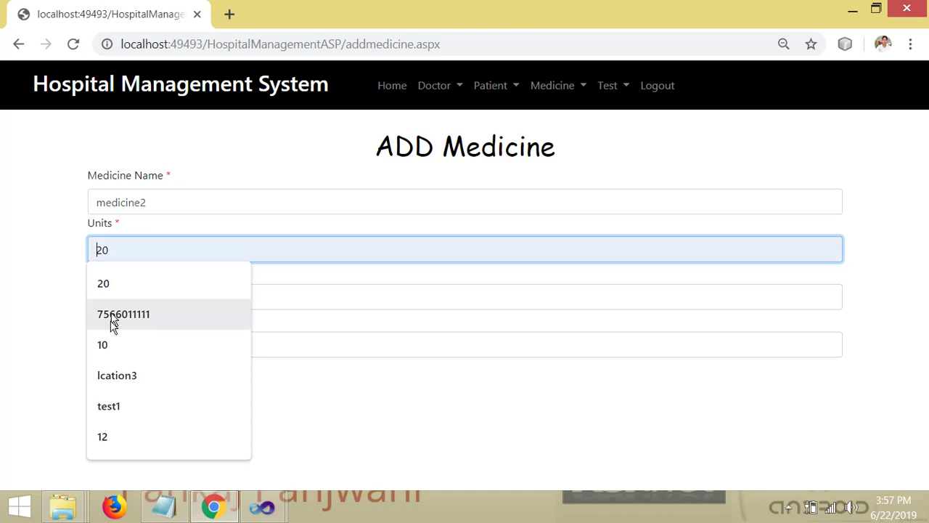
pyautogui.click(105, 346)
# - Set the price of the new medicine to 20
pyautogui.click(132, 294)
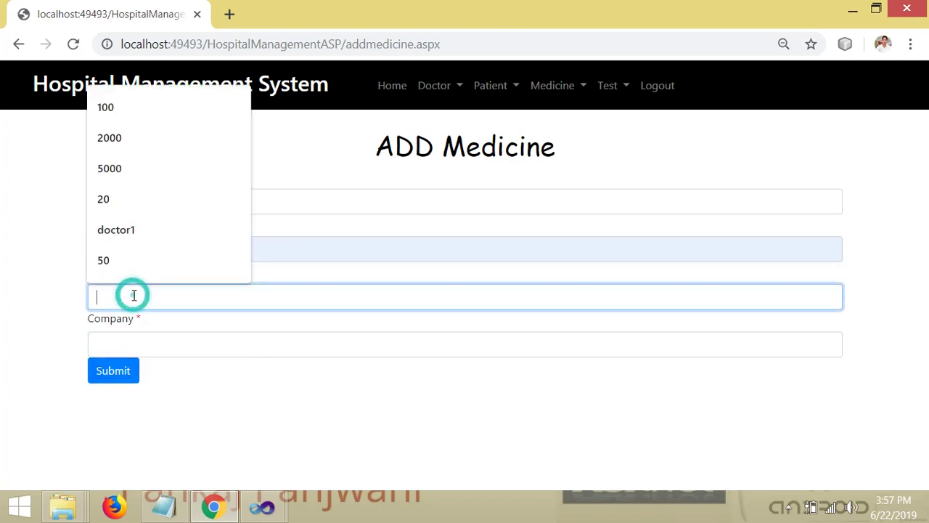
pyautogui.write('2')
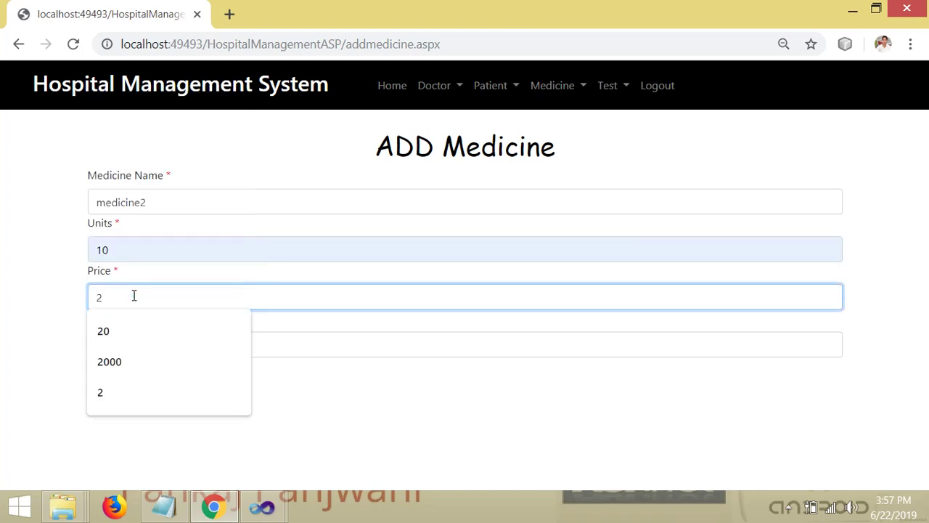
pyautogui.write('00')
pyautogui.click(64, 288)
pyautogui.click(118, 292)
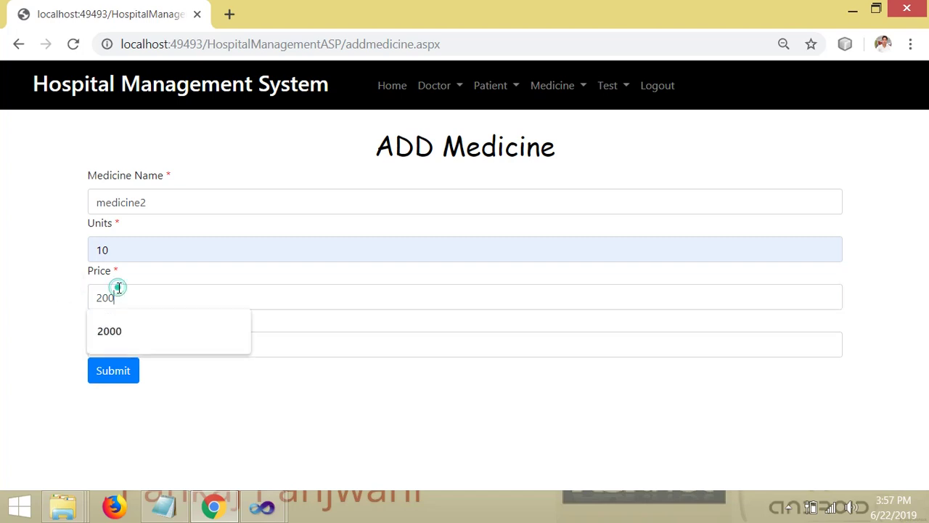
pyautogui.press('BackSpace')
pyautogui.click(56, 305)
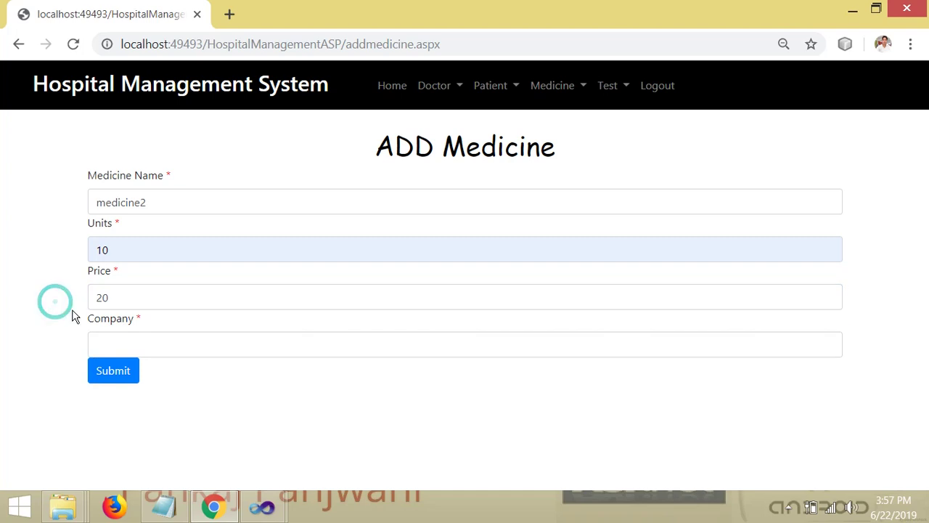
# - Enter company2 as the medicine's company and submit the new medicine record
pyautogui.click(117, 342)
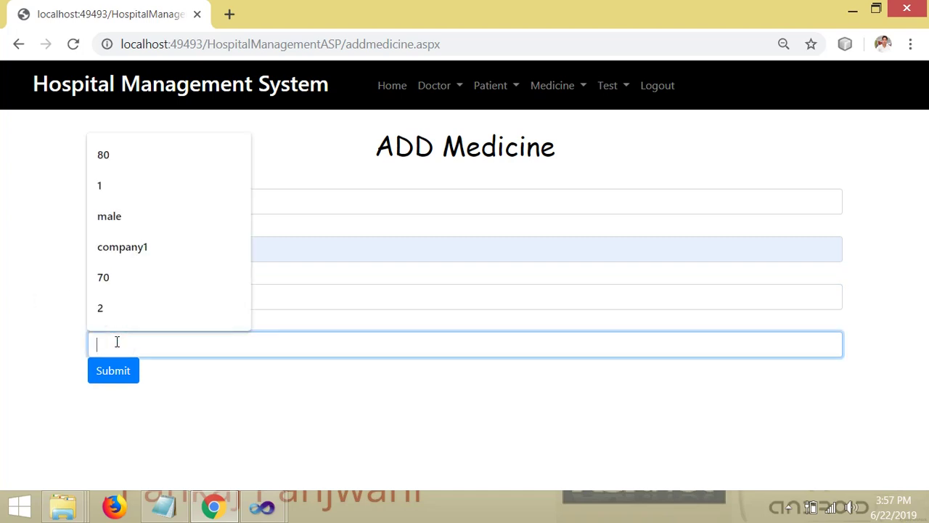
pyautogui.click(137, 254)
pyautogui.click(155, 346)
pyautogui.press('BackSpace')
pyautogui.write('2')
pyautogui.click(125, 374)
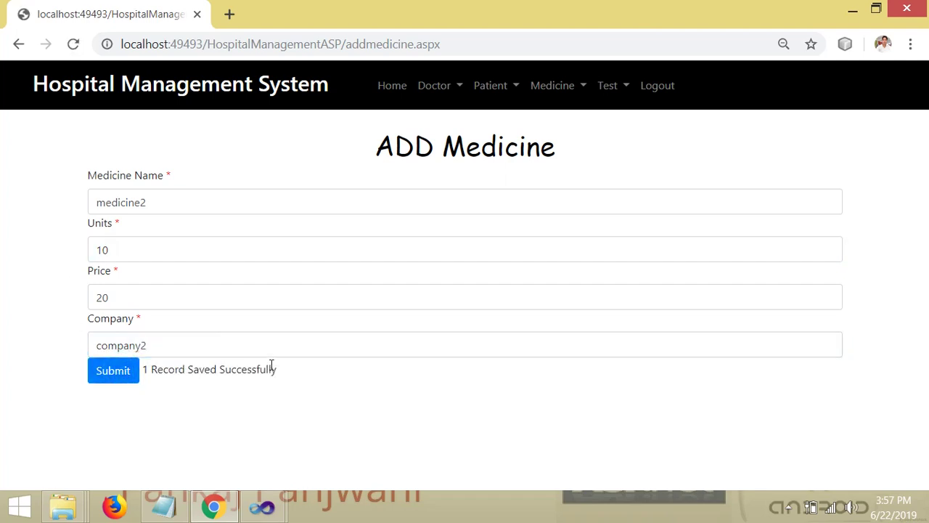
# - Open the medicine list and delete the medicine2 record
pyautogui.moveTo(146, 369); pyautogui.dragTo(311, 367)
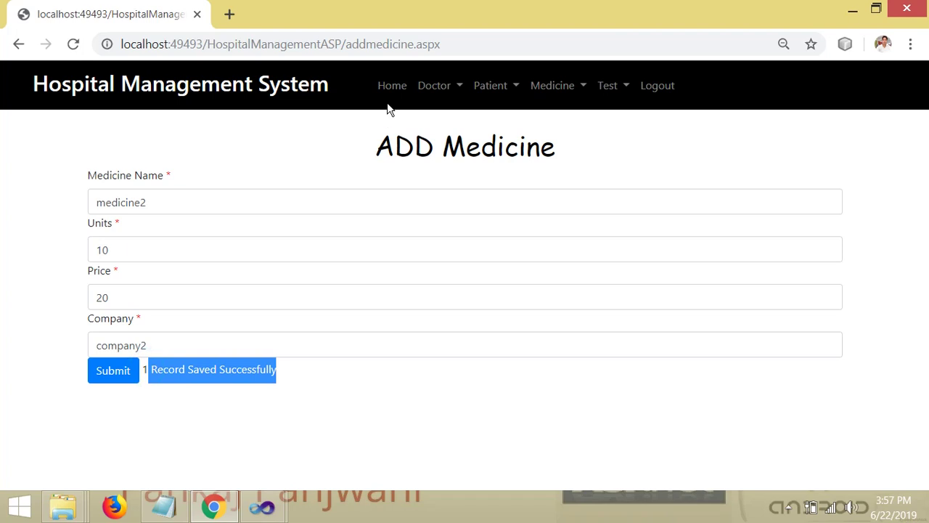
pyautogui.click(584, 86)
pyautogui.click(588, 139)
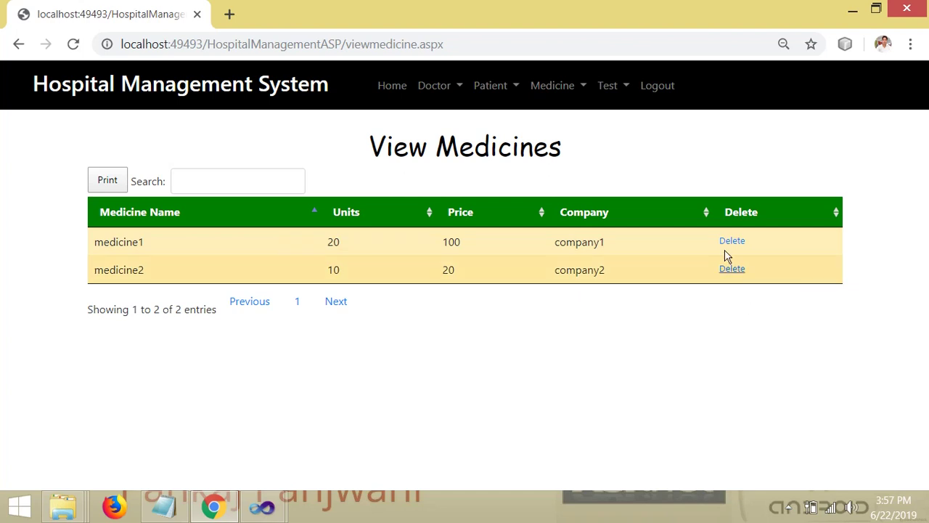
pyautogui.click(731, 270)
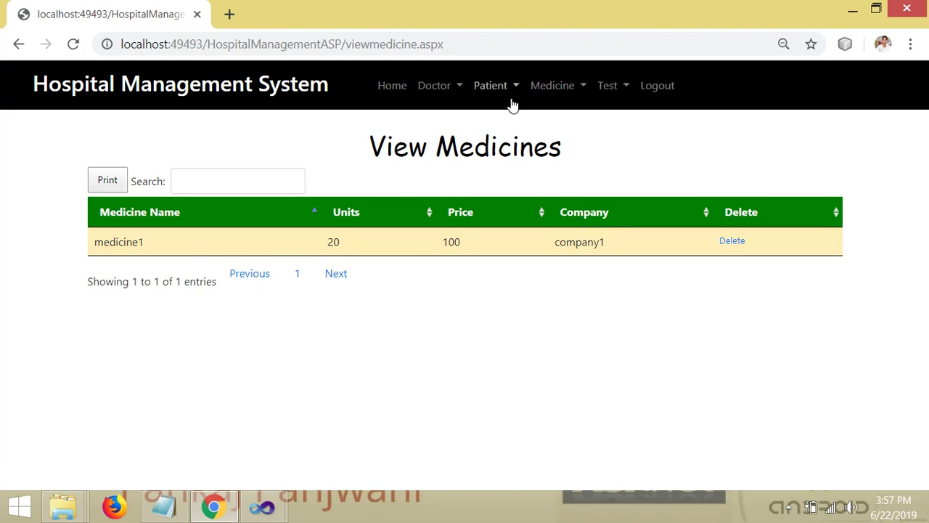
# - View the test list and open the ADD Test form
pyautogui.click(629, 86)
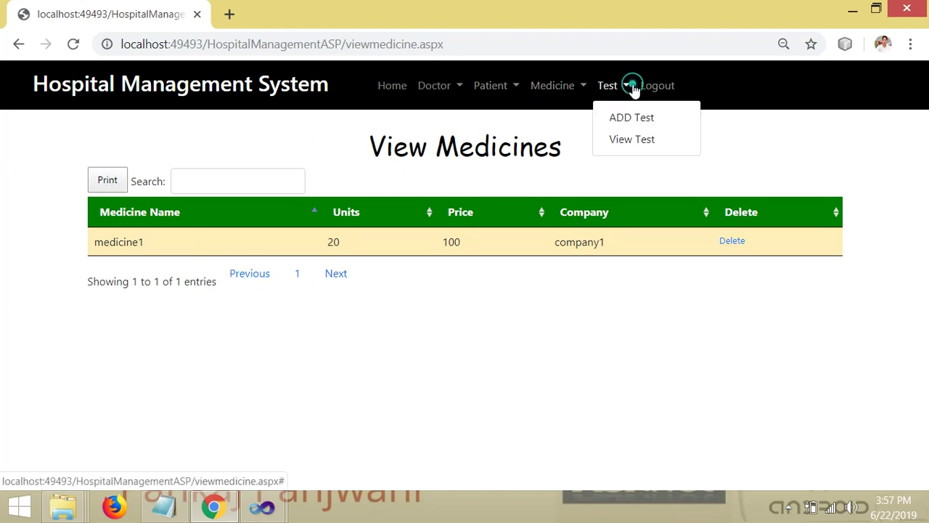
pyautogui.click(630, 138)
pyautogui.click(622, 87)
pyautogui.click(614, 122)
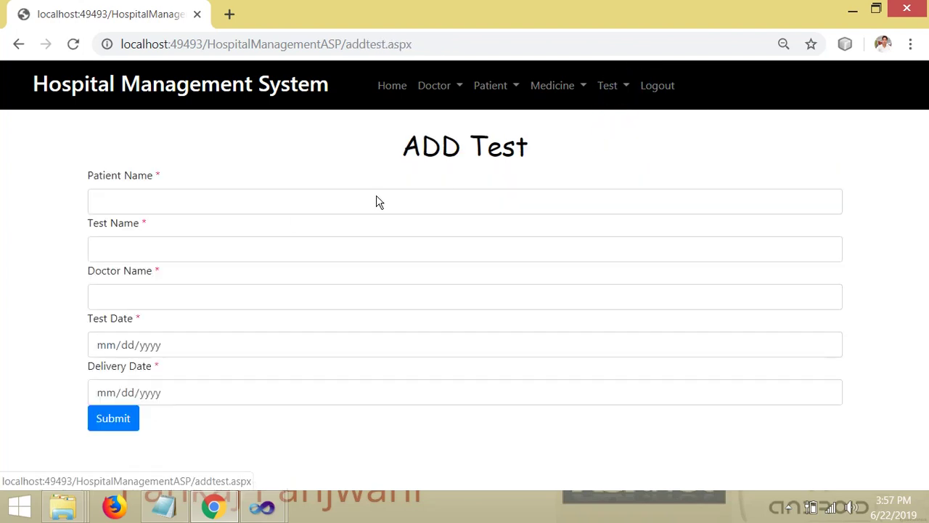
pyautogui.click(120, 210)
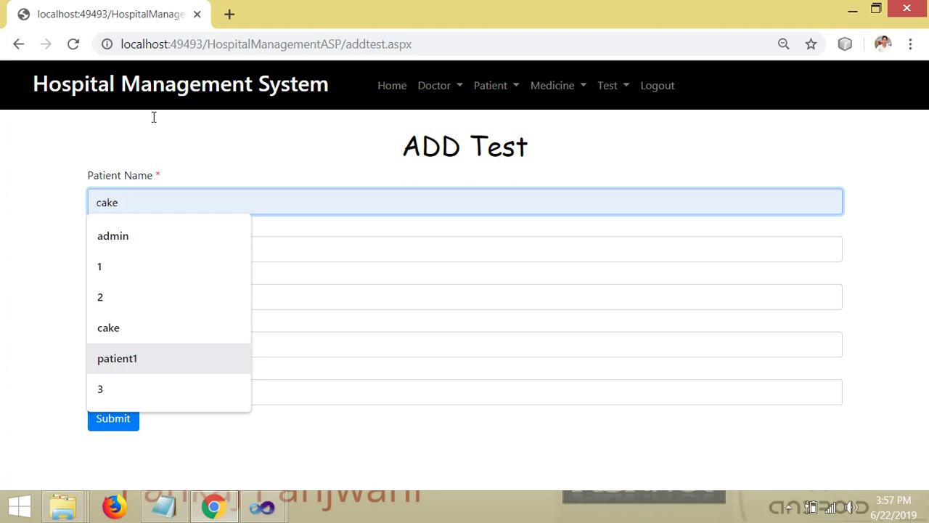
pyautogui.click(98, 143)
pyautogui.click(108, 246)
pyautogui.click(33, 316)
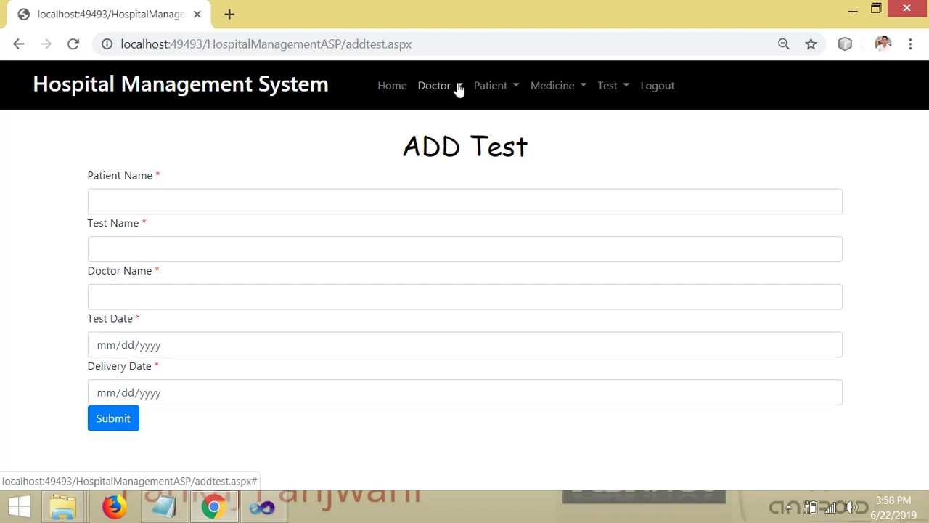
pyautogui.click(584, 86)
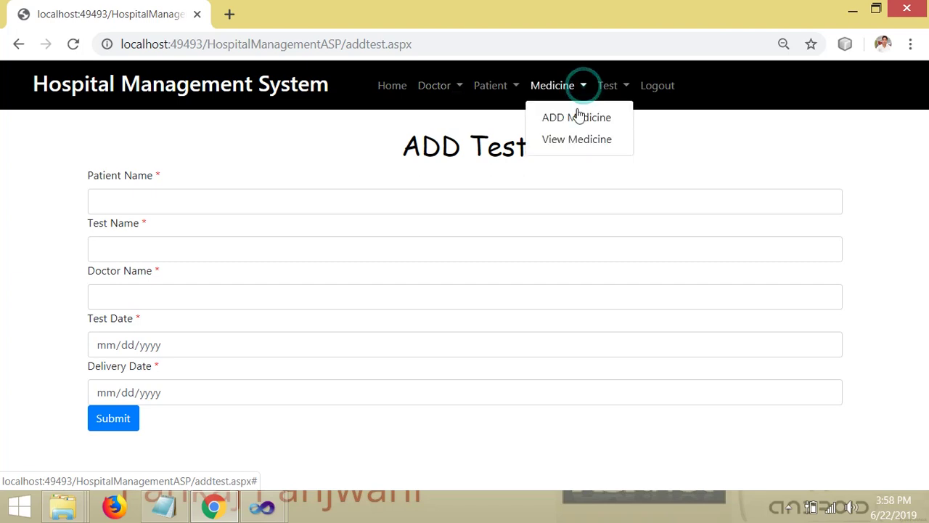
pyautogui.click(140, 144)
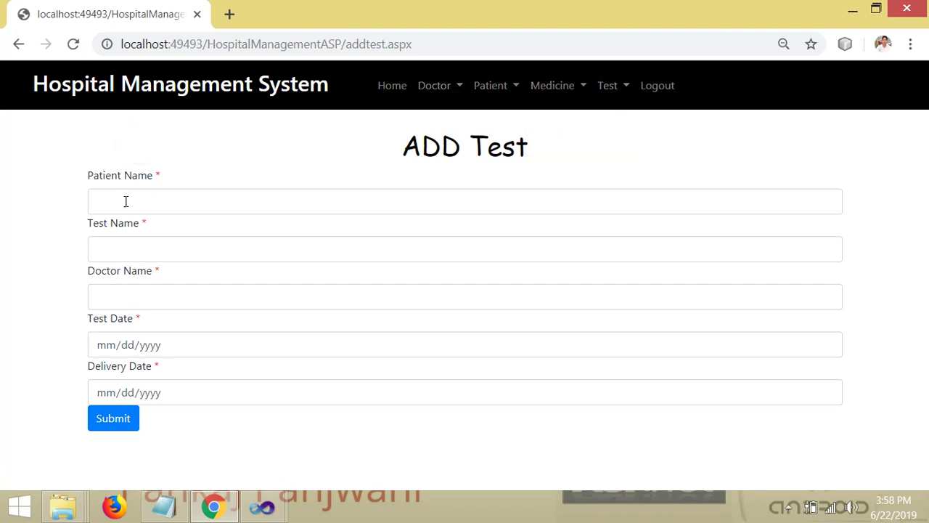
# - Enter patient2 as the patient name of the new test
pyautogui.click(125, 201)
pyautogui.write('pa')
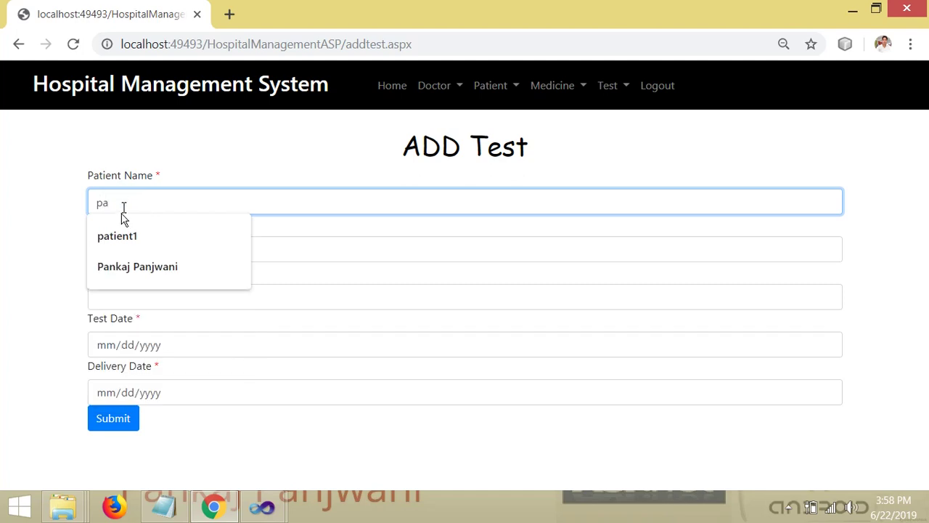
pyautogui.click(123, 236)
pyautogui.click(166, 193)
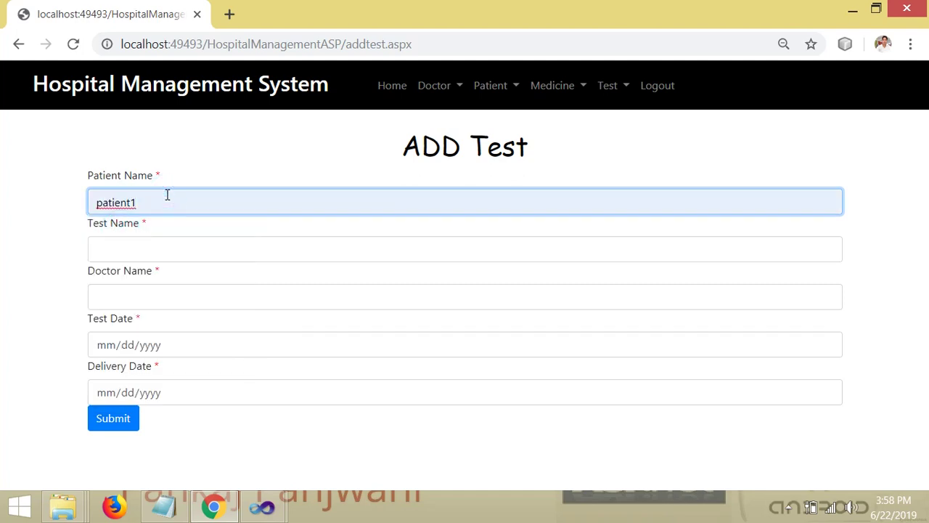
pyautogui.press('BackSpace')
pyautogui.write('2')
# - Enter test1 as the test name and doctor1 as the doctor name
pyautogui.click(124, 240)
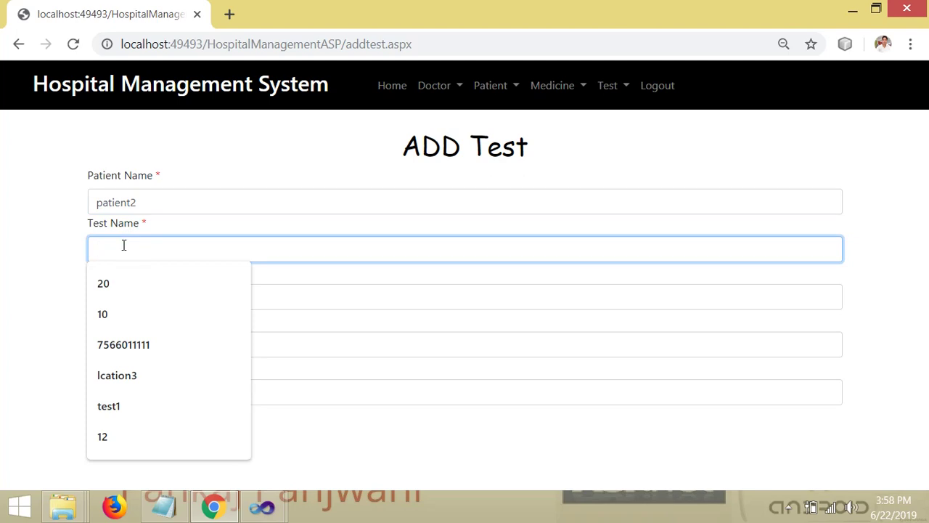
pyautogui.click(108, 406)
pyautogui.click(129, 296)
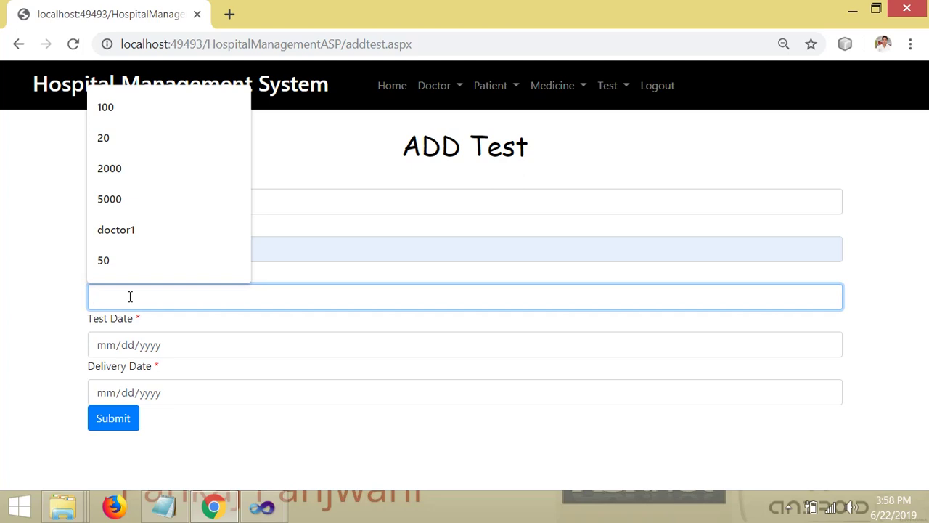
pyautogui.write('doctor1')
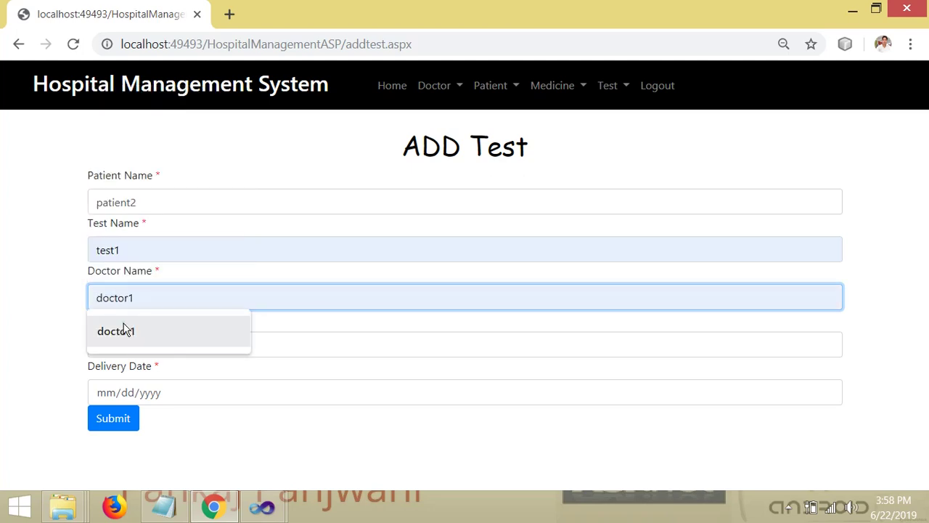
pyautogui.click(120, 330)
pyautogui.click(144, 300)
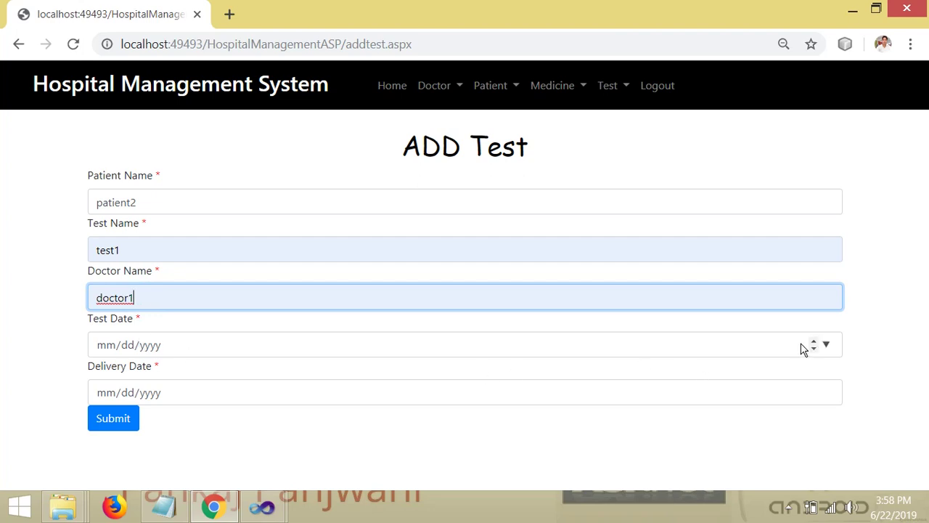
# - Set the test date to 06/22/2019 and the delivery date to 06/25/2019, submitting the test record
pyautogui.click(825, 345)
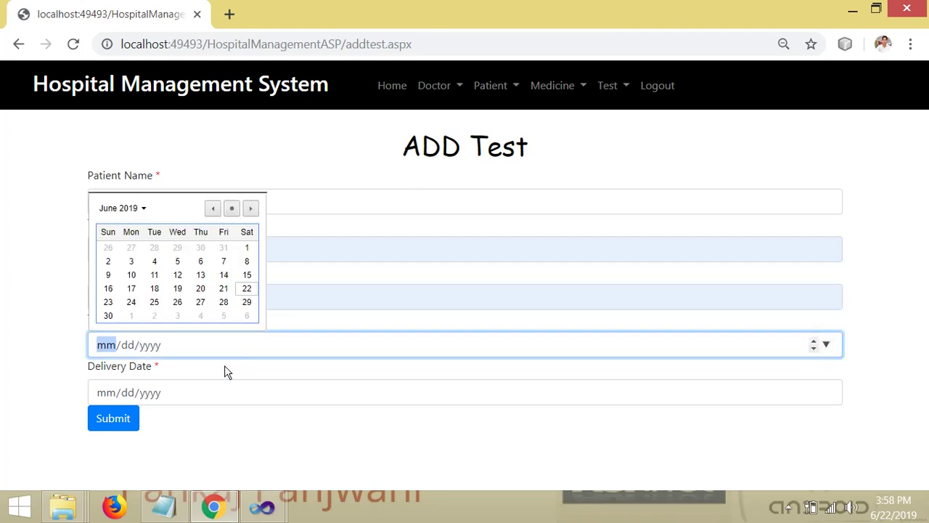
pyautogui.click(246, 288)
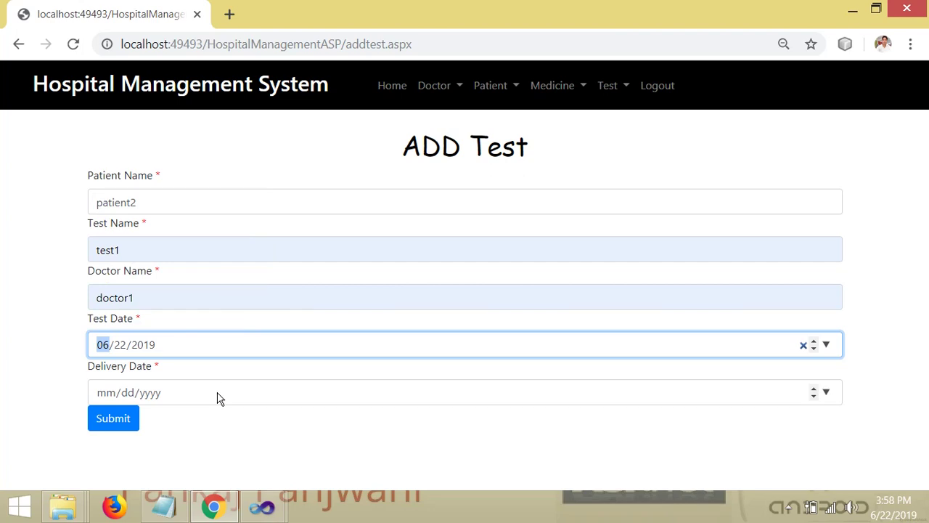
pyautogui.click(219, 397)
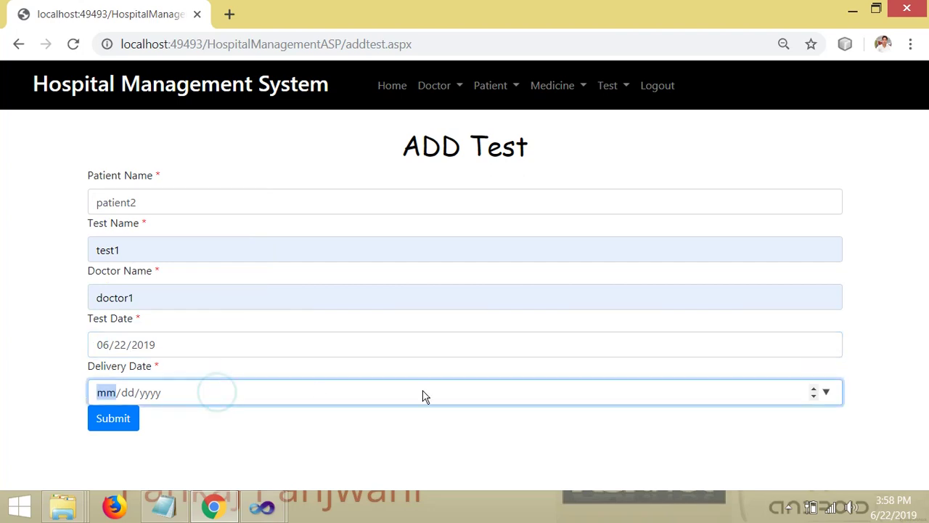
pyautogui.click(832, 395)
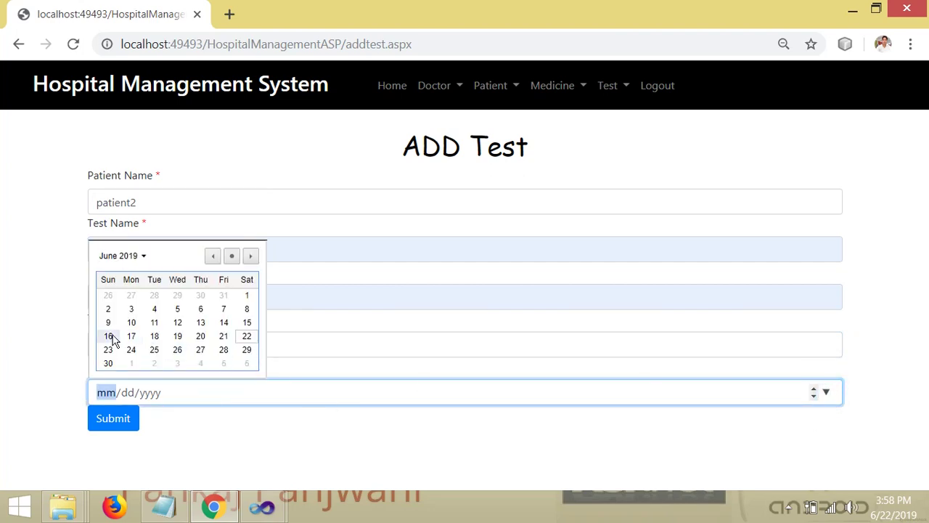
pyautogui.click(154, 349)
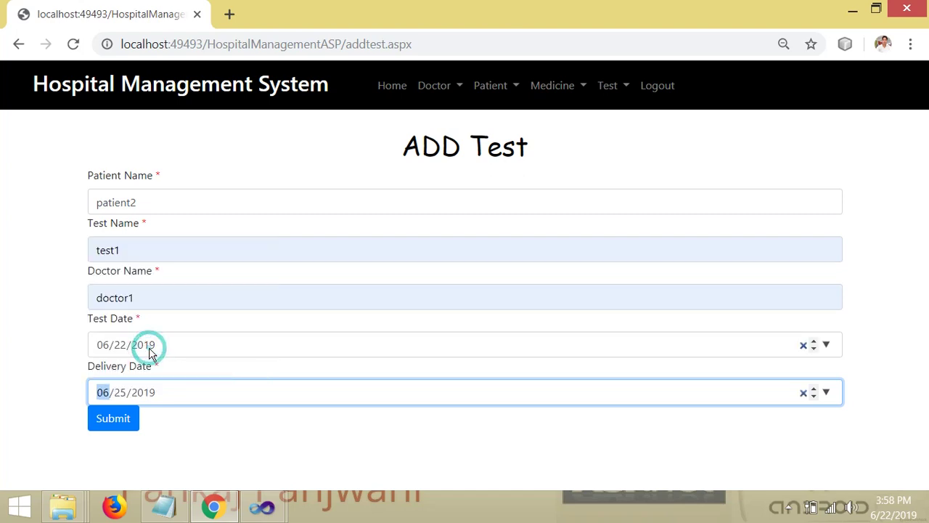
pyautogui.click(115, 420)
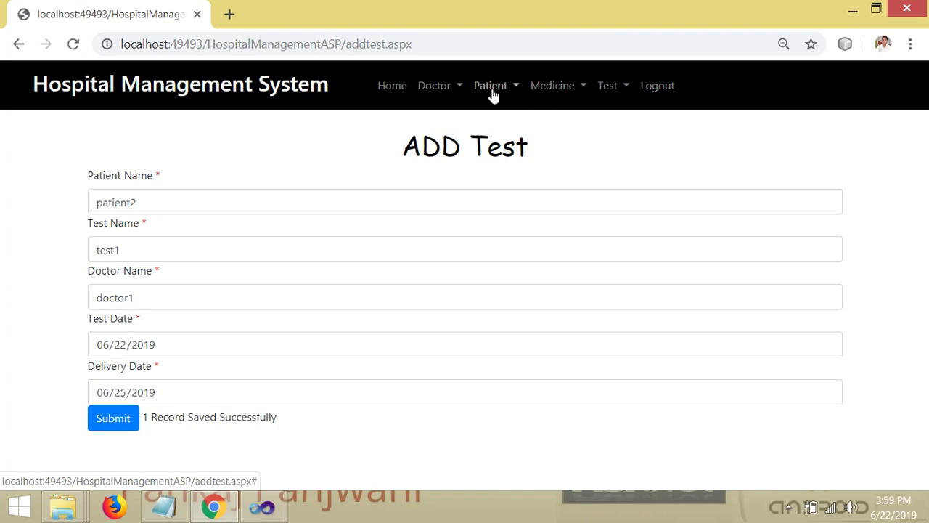
# - Open the test list and bring up its print preview
pyautogui.click(622, 95)
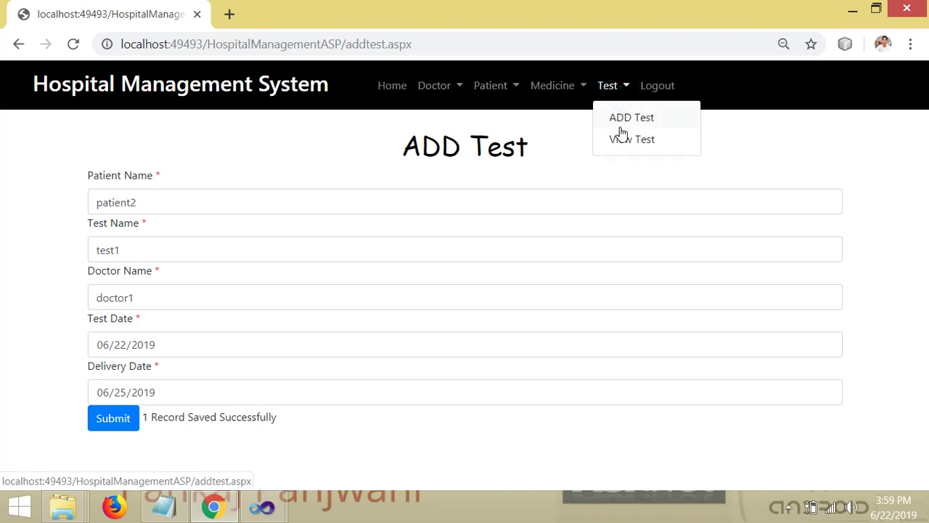
pyautogui.click(616, 139)
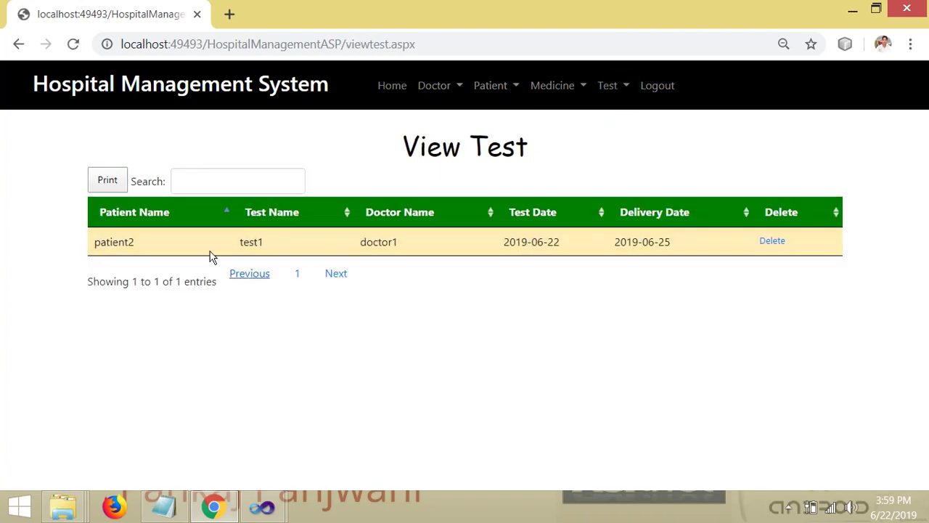
pyautogui.click(121, 184)
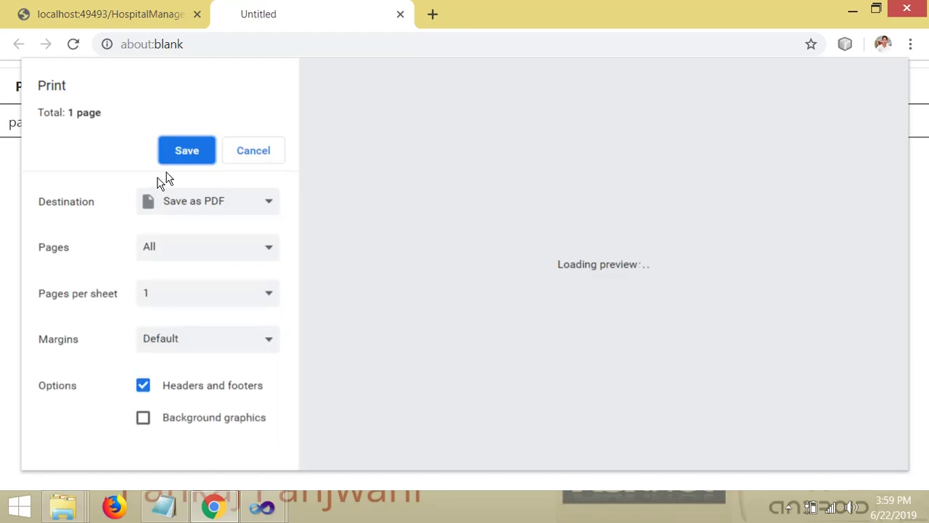
# - Save the printed test list as hms2.pdf in the Desktop folder
pyautogui.click(203, 153)
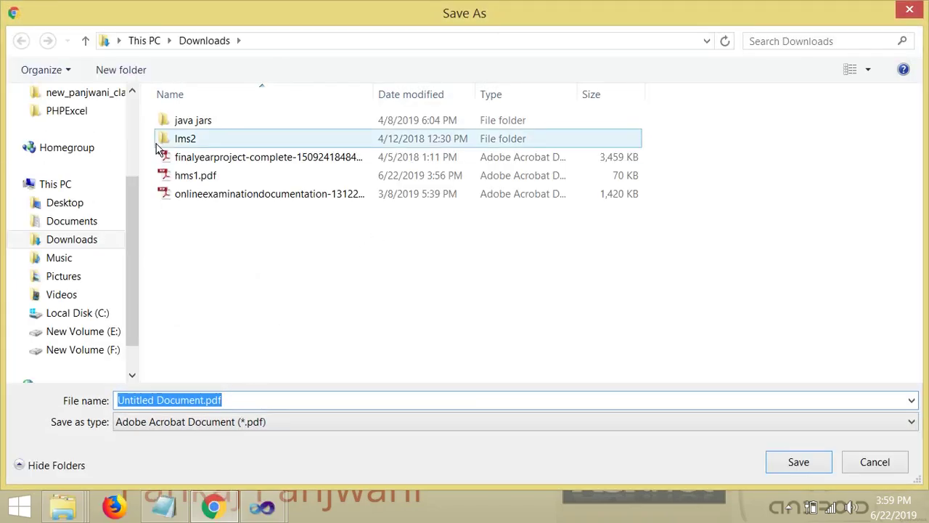
pyautogui.click(62, 204)
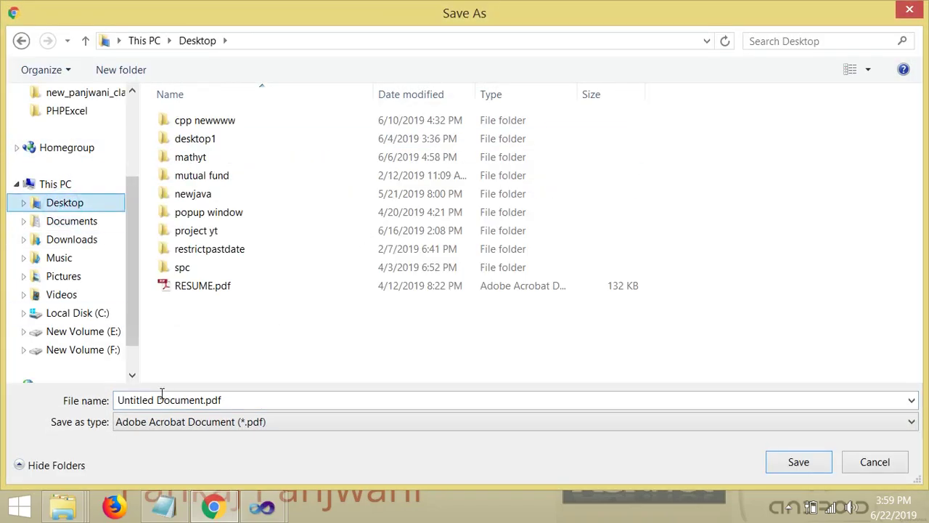
pyautogui.click(205, 399)
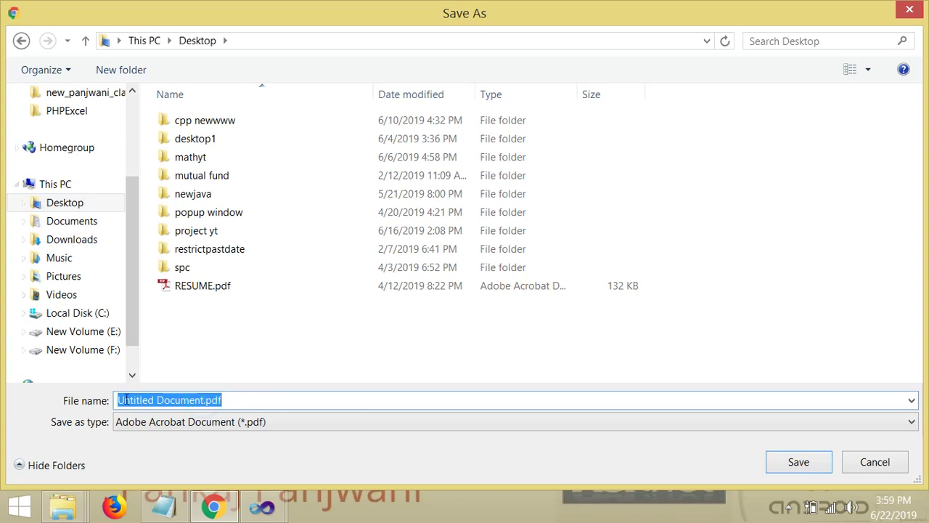
pyautogui.click(151, 395)
pyautogui.moveTo(120, 400); pyautogui.dragTo(203, 394)
pyautogui.write('hms2')
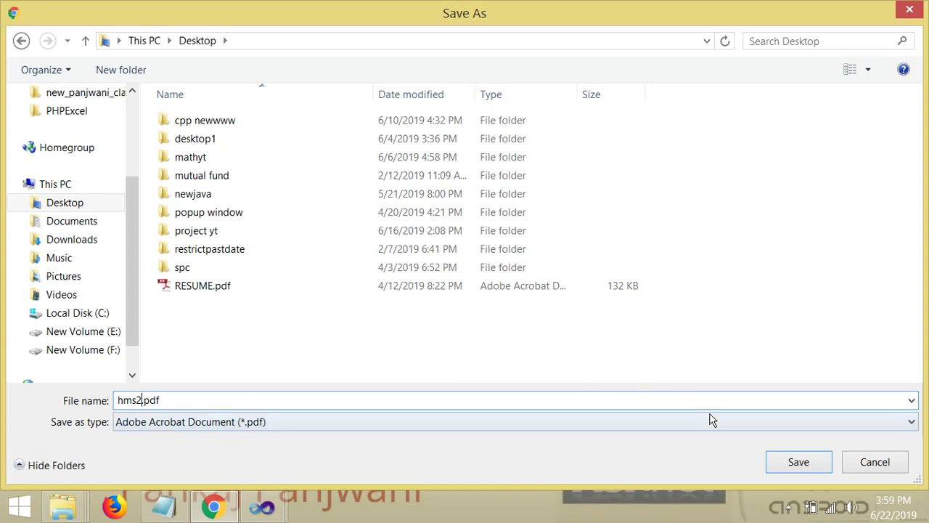
pyautogui.click(784, 464)
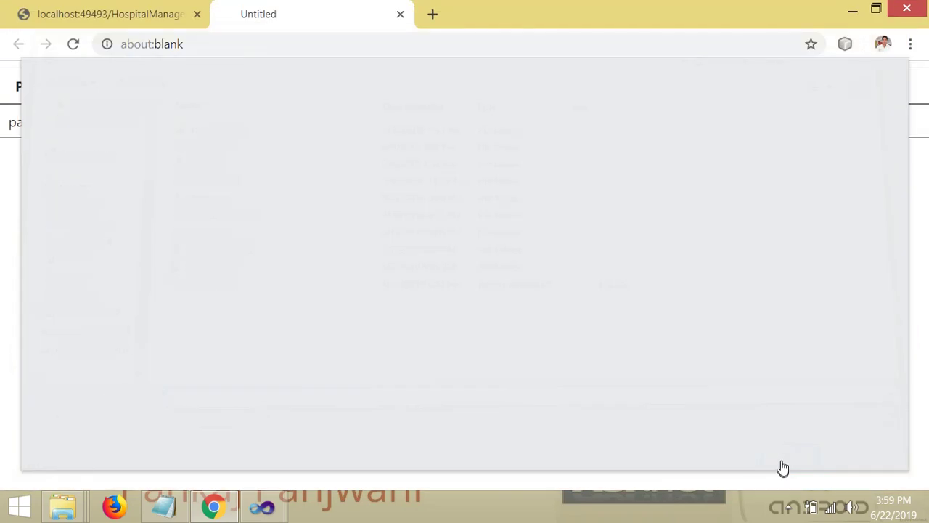
# - Open hms2.pdf from the desktop, examine the printed test record and close the document
pyautogui.press('super+d')
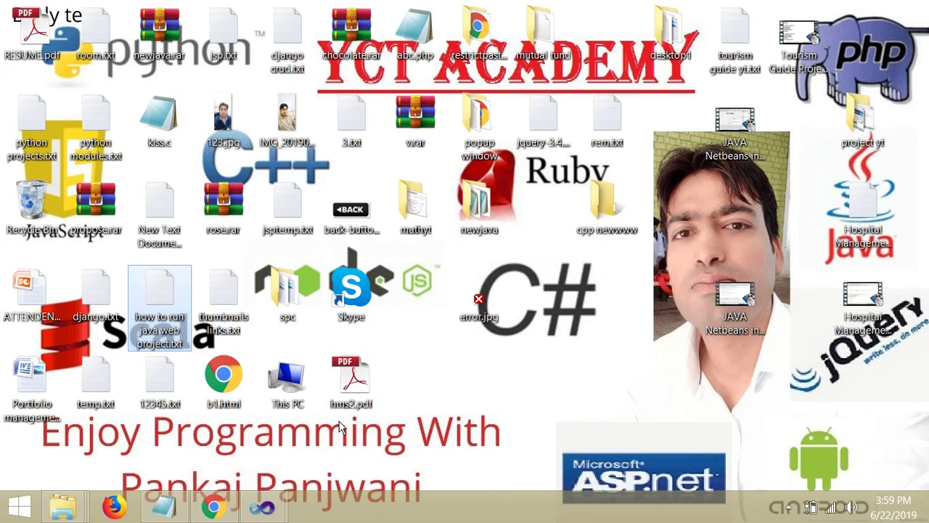
pyautogui.click(356, 398)
pyautogui.doubleClick(358, 399)
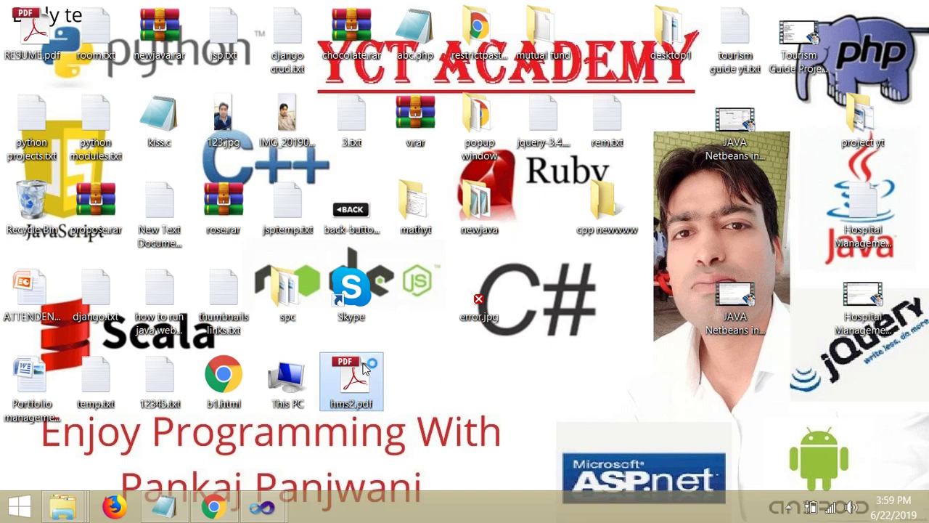
pyautogui.click(436, 369)
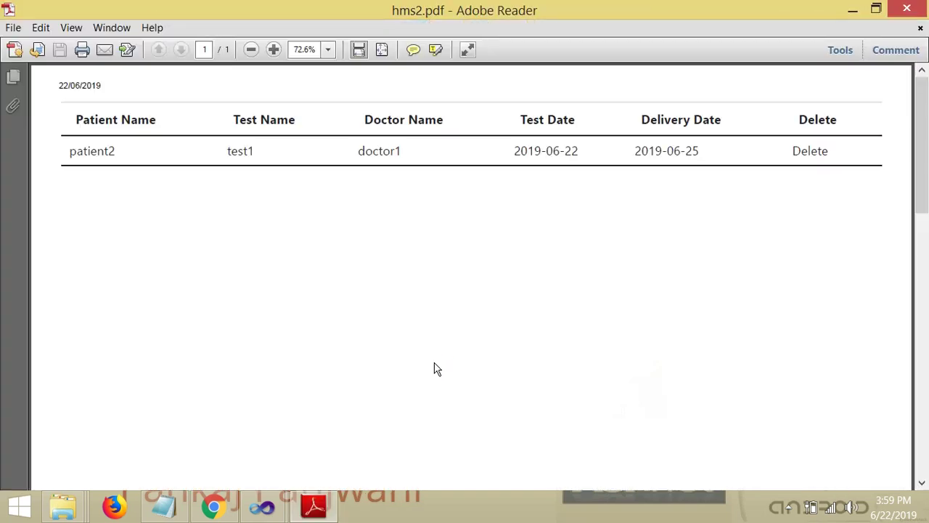
pyautogui.moveTo(68, 150); pyautogui.dragTo(538, 181)
pyautogui.moveTo(747, 175); pyautogui.dragTo(834, 151)
pyautogui.click(875, 91)
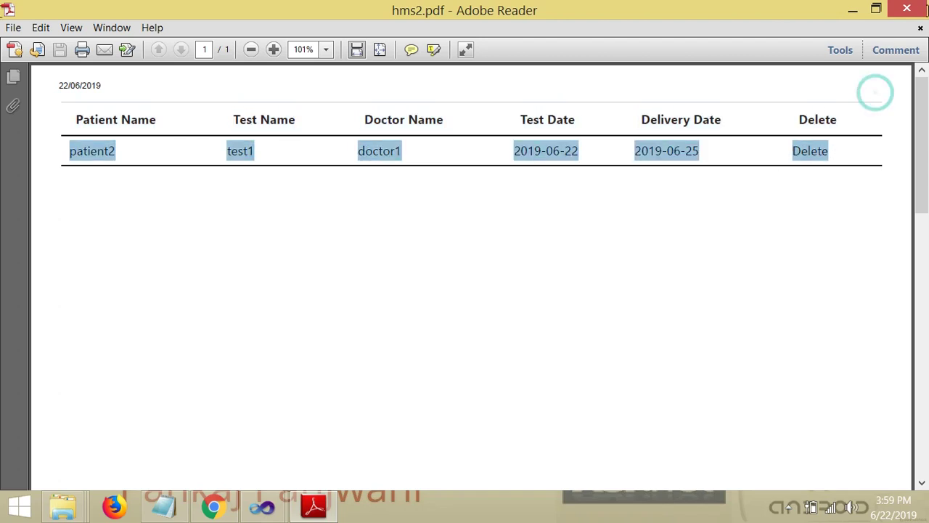
pyautogui.click(907, 9)
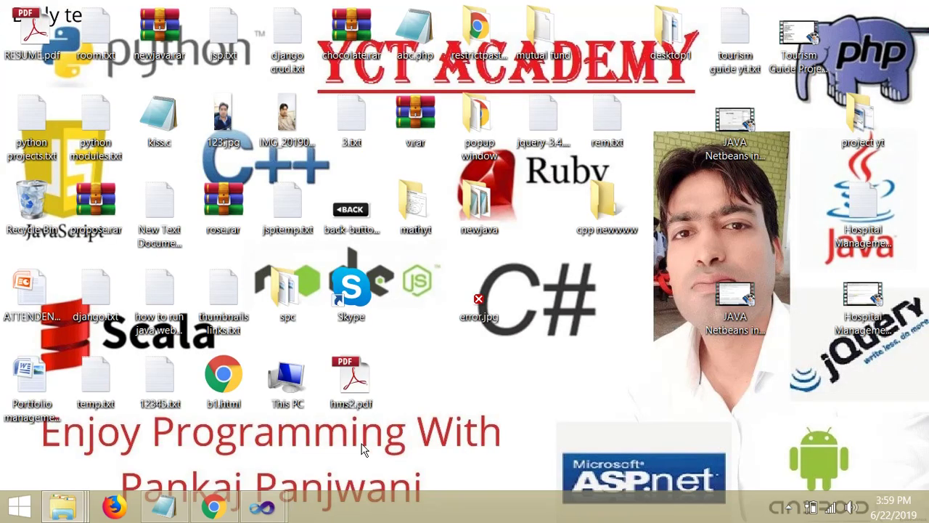
# - Switch back to the View Test page in Chrome
pyautogui.click(213, 506)
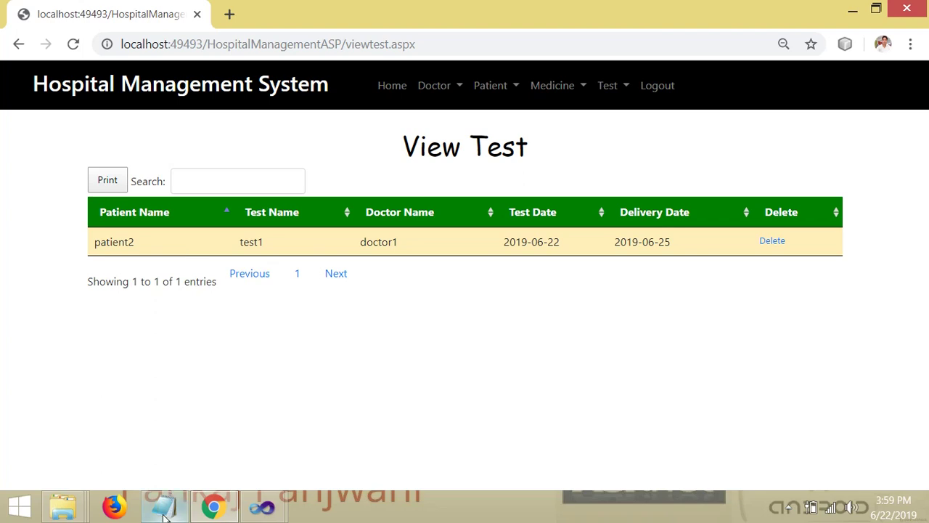
pyautogui.moveTo(214, 508)
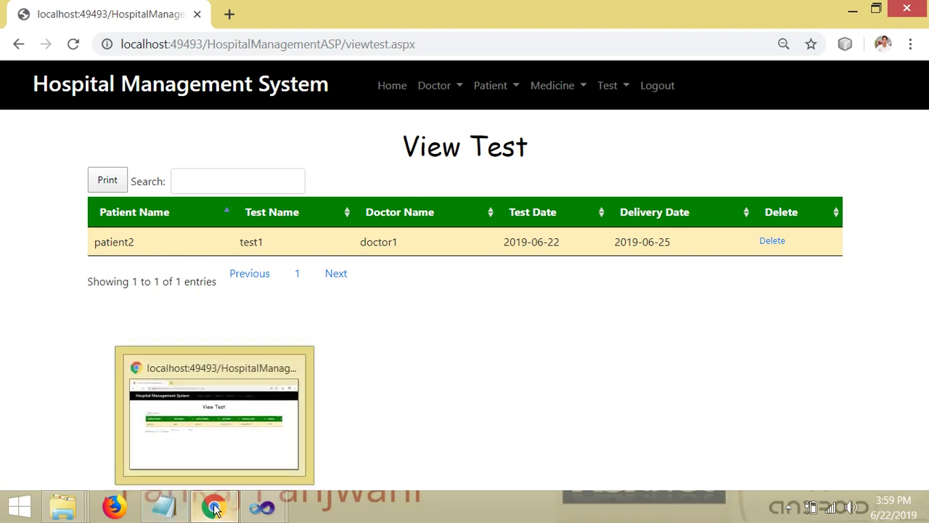
pyautogui.click(168, 449)
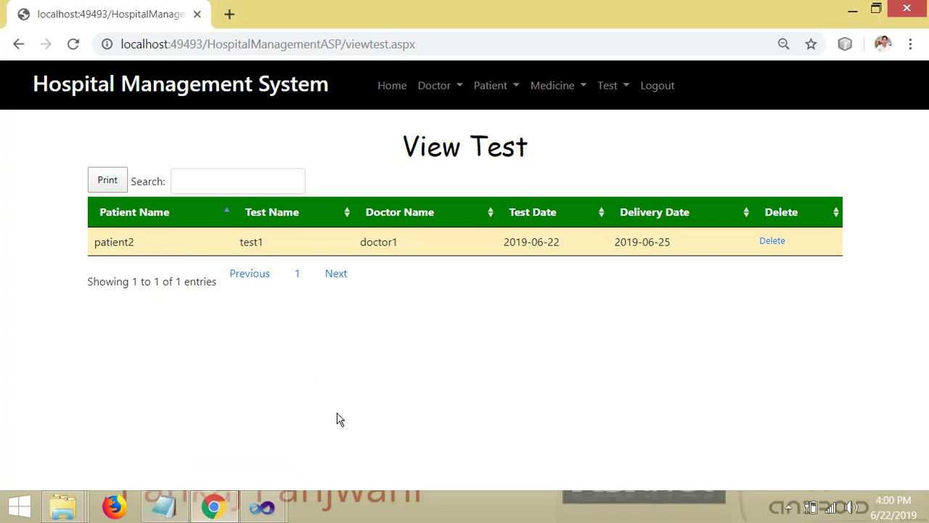
# - Open the Windows Start screen
pyautogui.moveTo(281, 511)
pyautogui.moveTo(164, 508)
pyautogui.moveTo(140, 465)
pyautogui.click(11, 502)
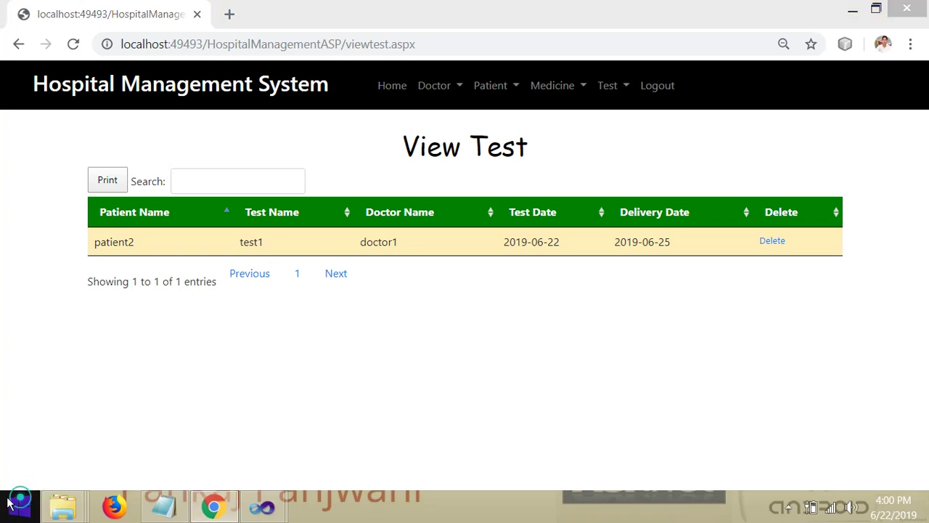